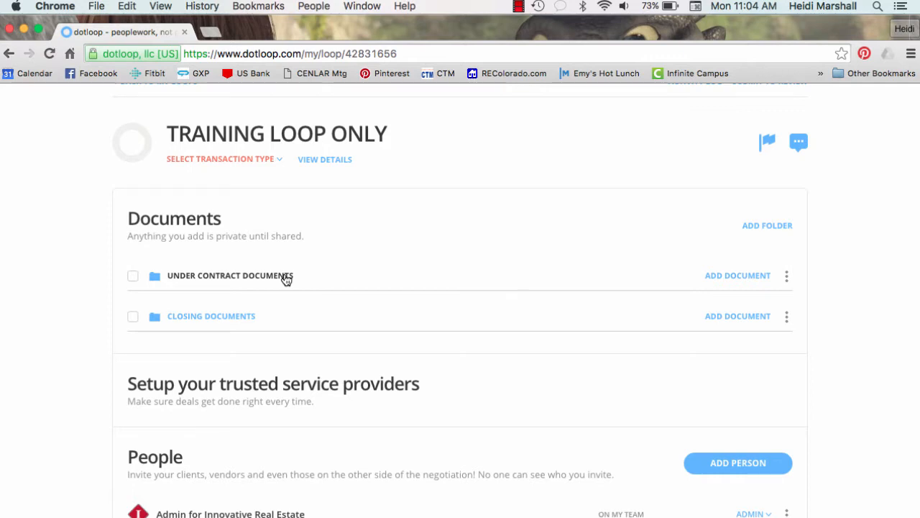
# Copy the CDA Request 01-16-2016 template into Under Contract Documents and confirm the import
pyautogui.click(732, 278)
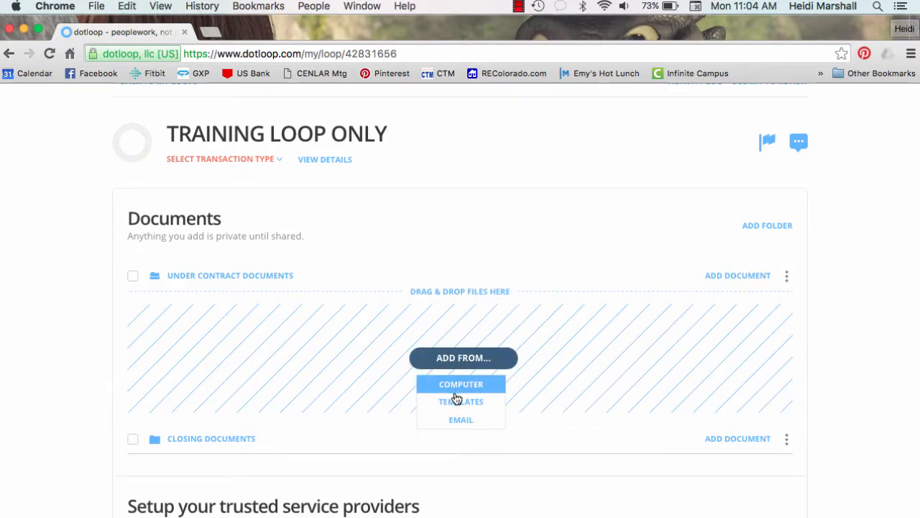
pyautogui.click(457, 400)
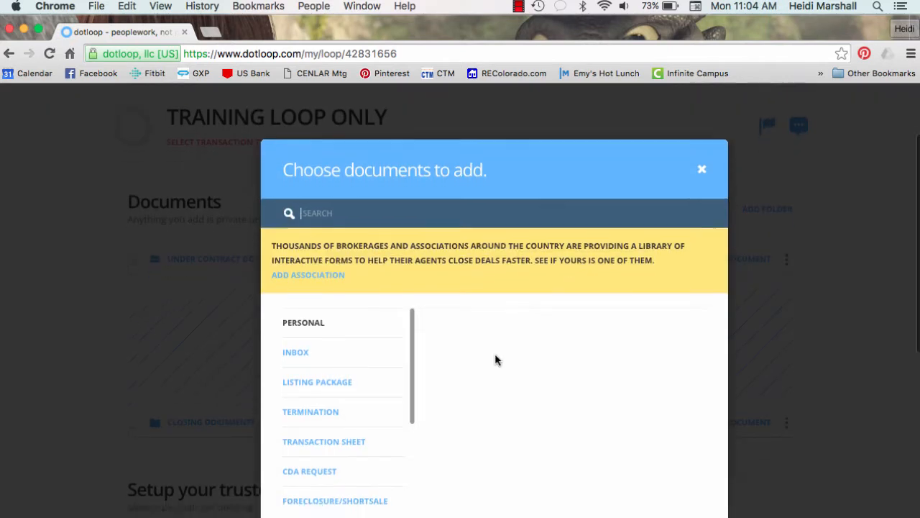
pyautogui.scroll(-3, 495, 359)
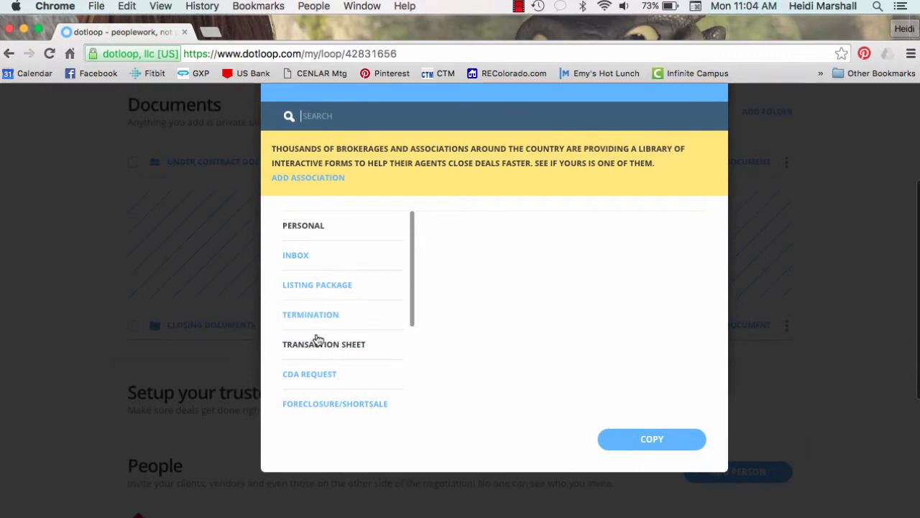
pyautogui.click(317, 375)
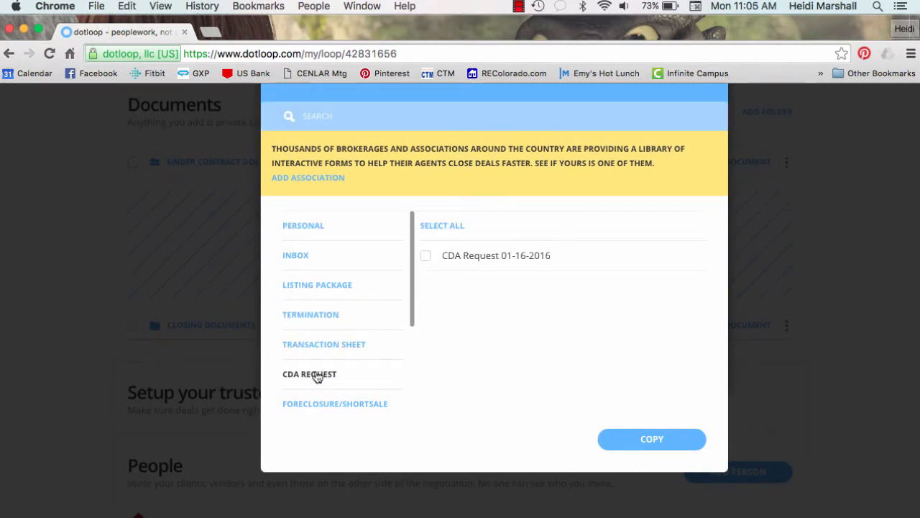
pyautogui.click(426, 256)
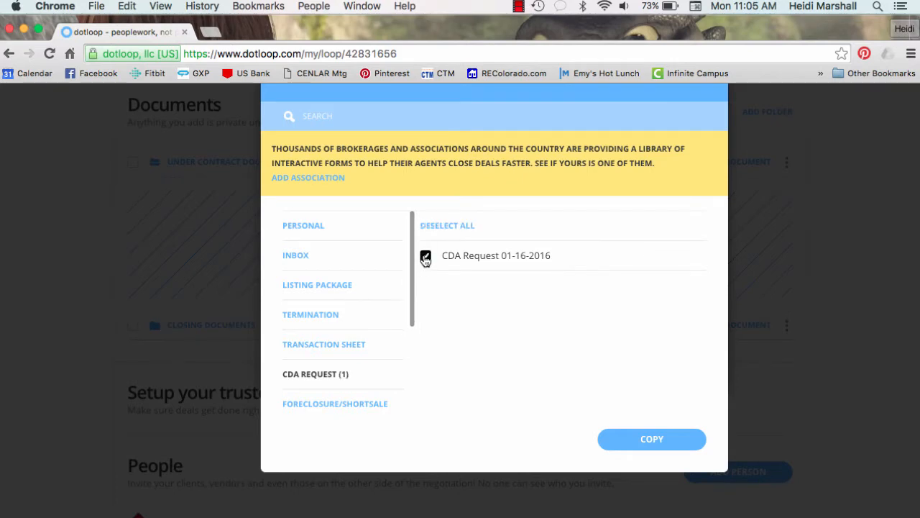
pyautogui.click(648, 439)
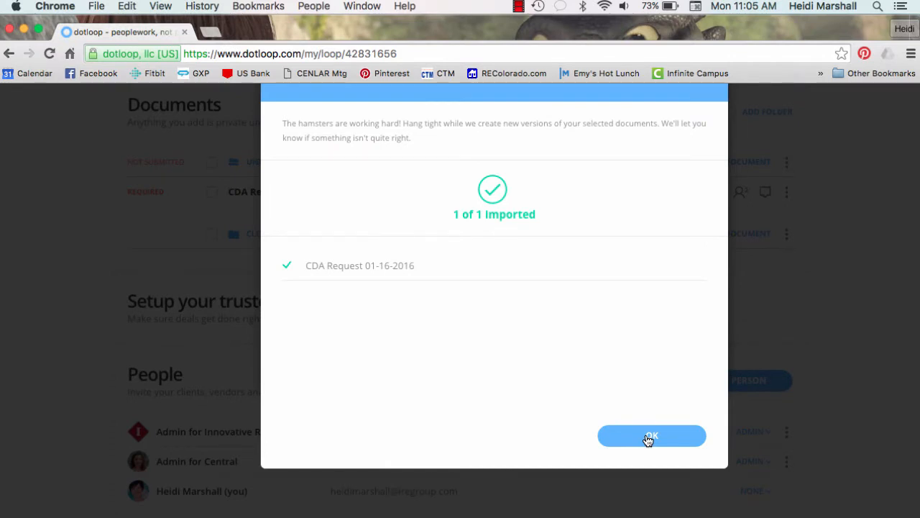
pyautogui.click(648, 439)
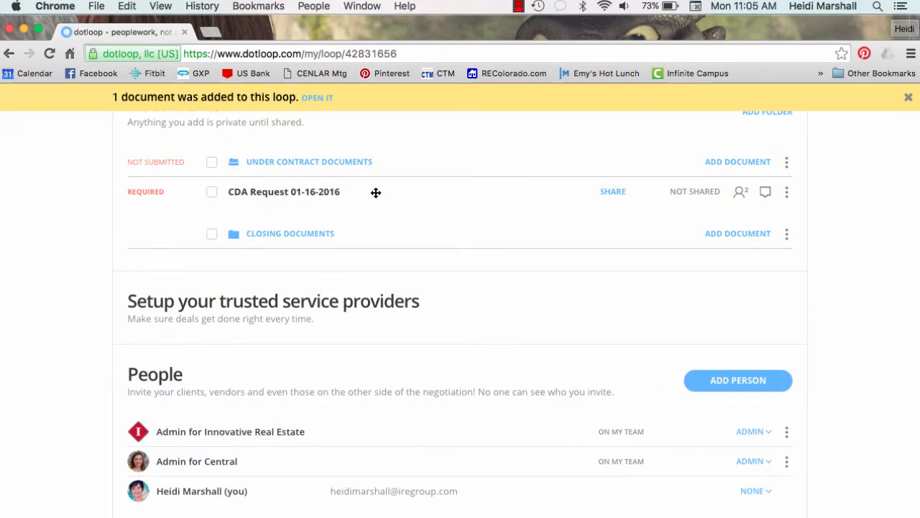
# Open the CDA Request document and enter the property address
pyautogui.click(311, 195)
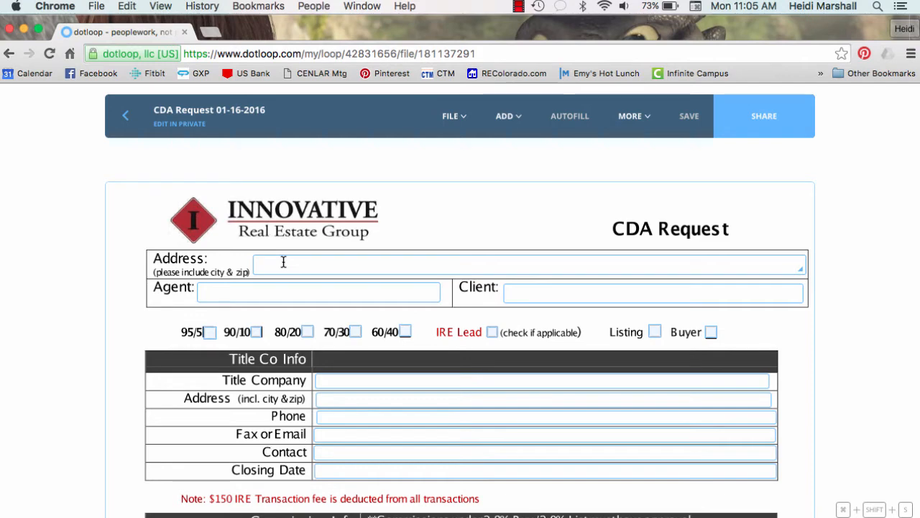
pyautogui.click(283, 261)
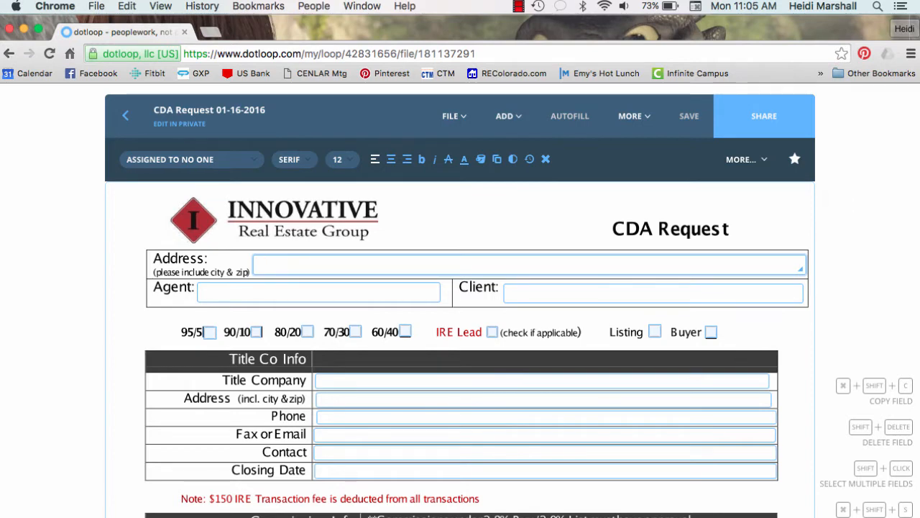
pyautogui.write('1234 TRAIN')
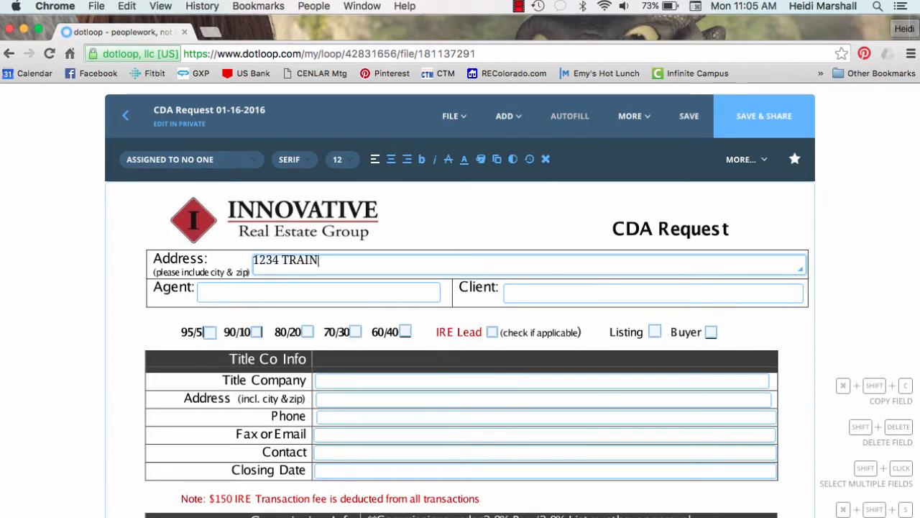
pyautogui.write('ING ONLY DR')
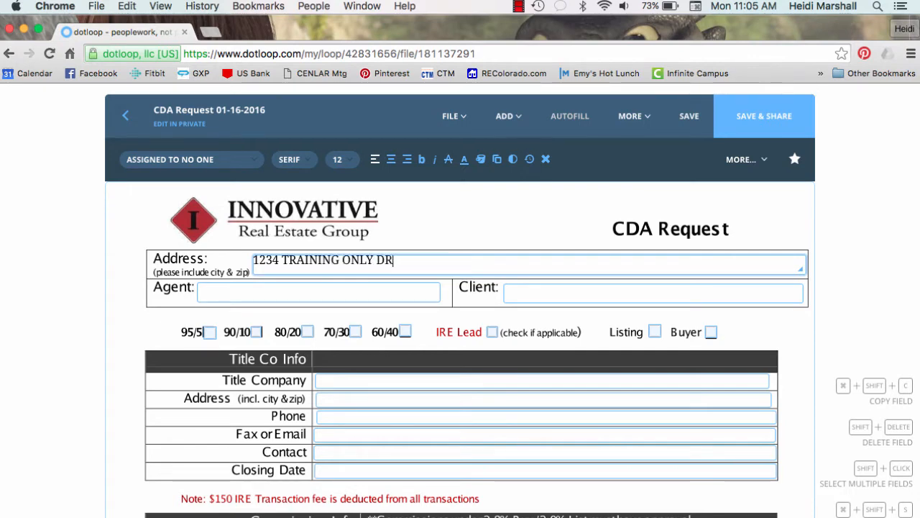
pyautogui.write(' DENVER, CO 8')
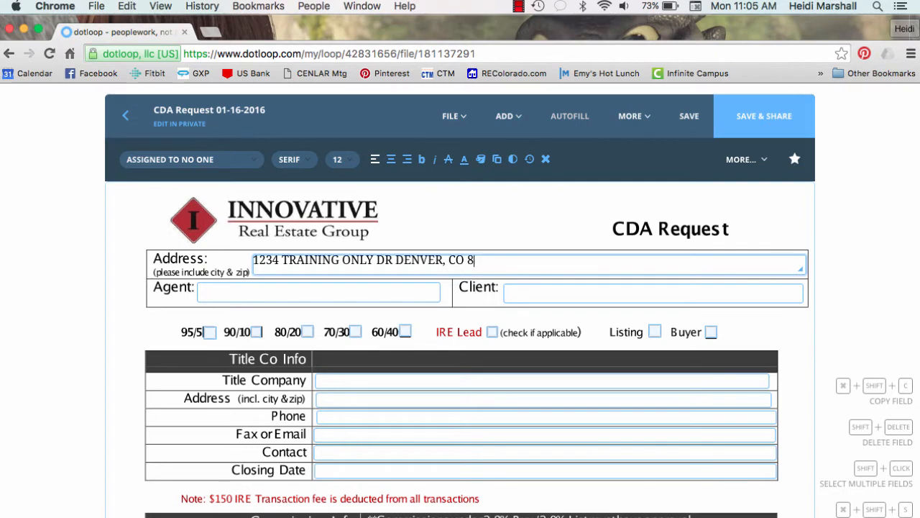
pyautogui.write('0211')
# Enter the agent's name and MR BUYER AND MRS BUYER as the client
pyautogui.click(215, 292)
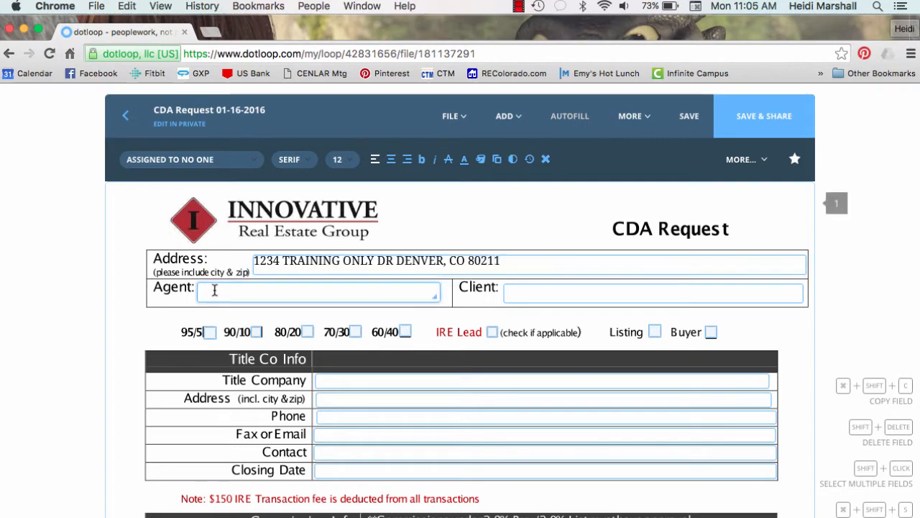
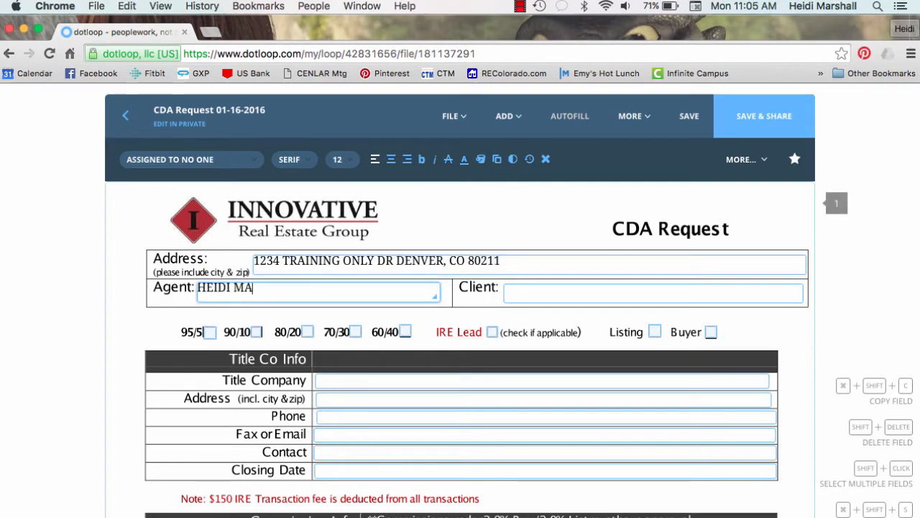
pyautogui.click(514, 292)
pyautogui.write('MR R')
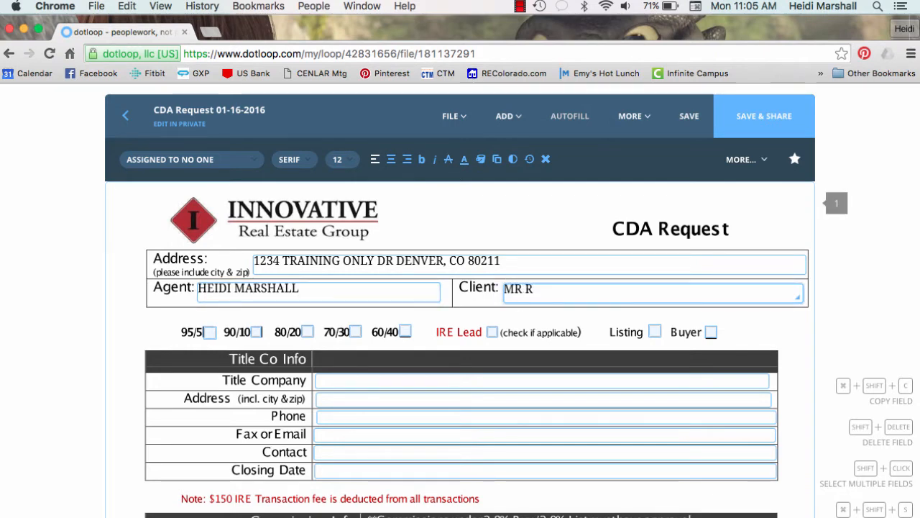
pyautogui.press('BackSpace')
pyautogui.write('BUYER AND MRS BUYER')
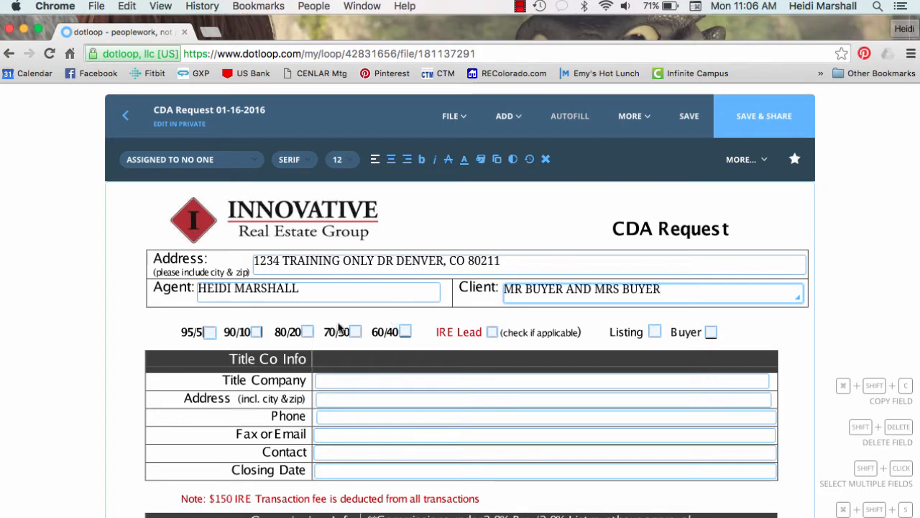
# Check the 90/10 commission split, IRE Lead and Buyer boxes on the form
pyautogui.click(257, 333)
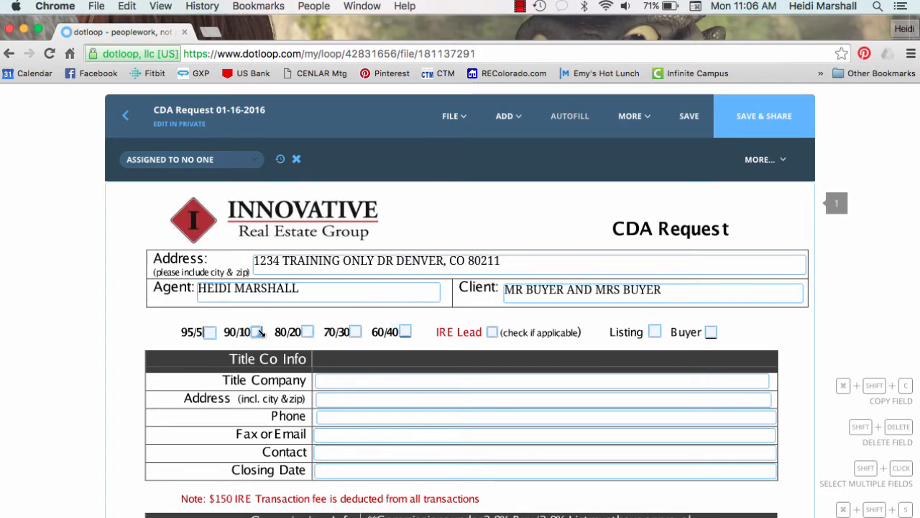
pyautogui.click(492, 333)
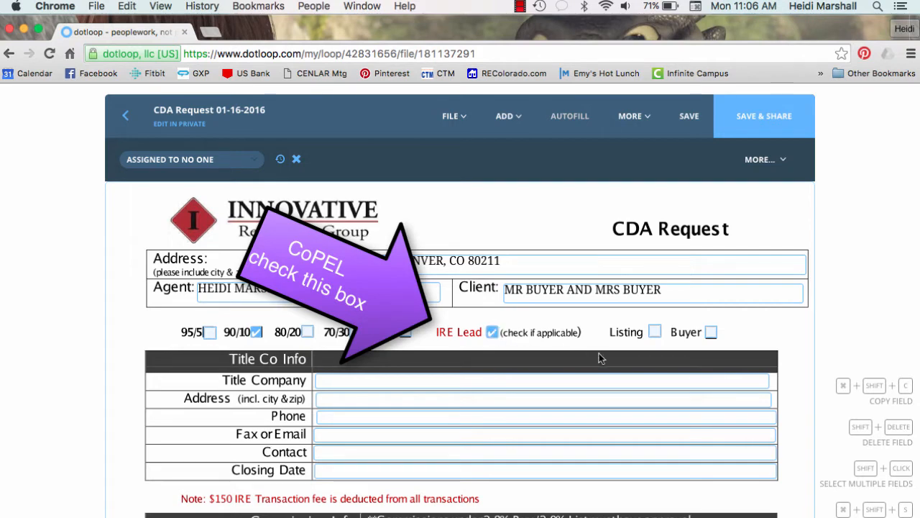
pyautogui.click(711, 333)
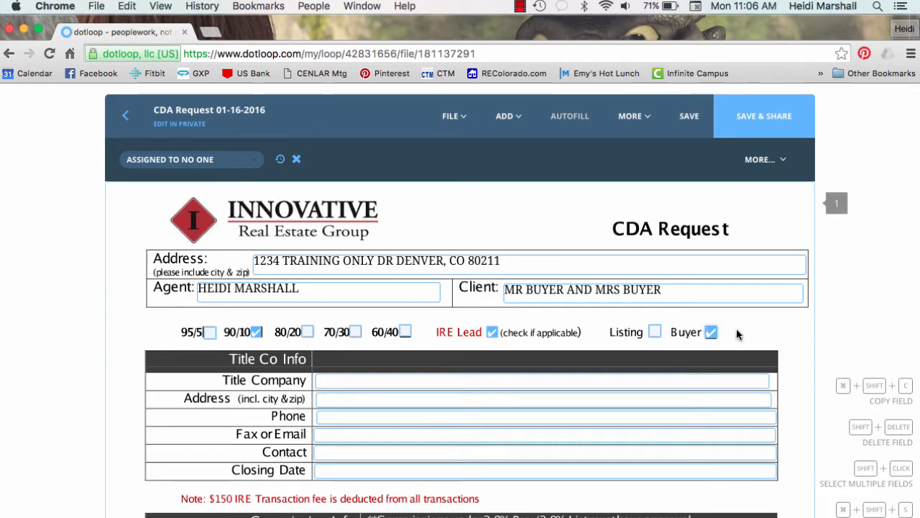
pyautogui.scroll(-2, 737, 334)
pyautogui.scroll(-2, 736, 334)
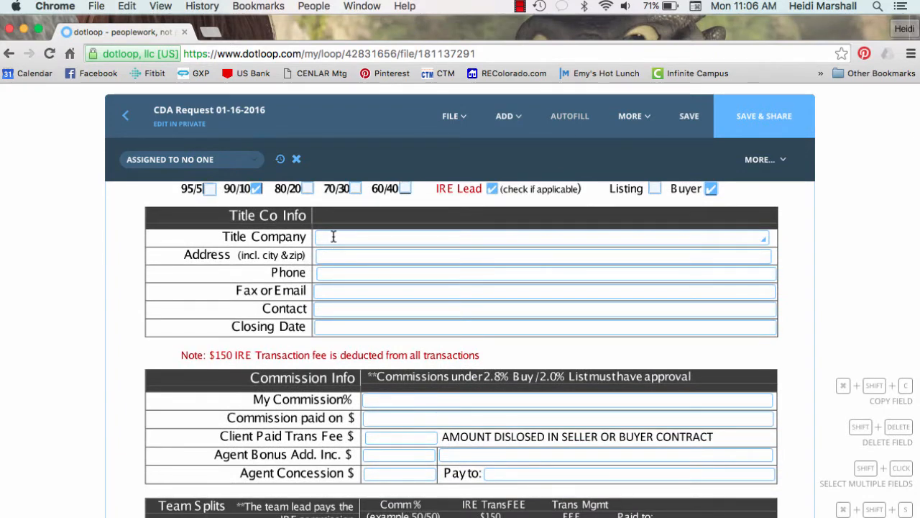
# Enter NAME OF TITLE COMPANY and the title representative's email placeholder in Title Co Info
pyautogui.click(334, 236)
pyautogui.write('NAME ')
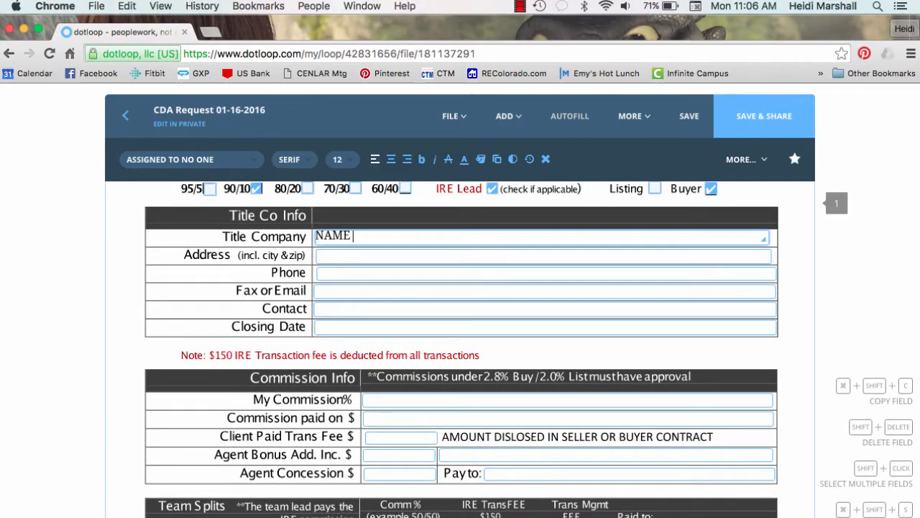
pyautogui.write('OF TITLE COMPANY')
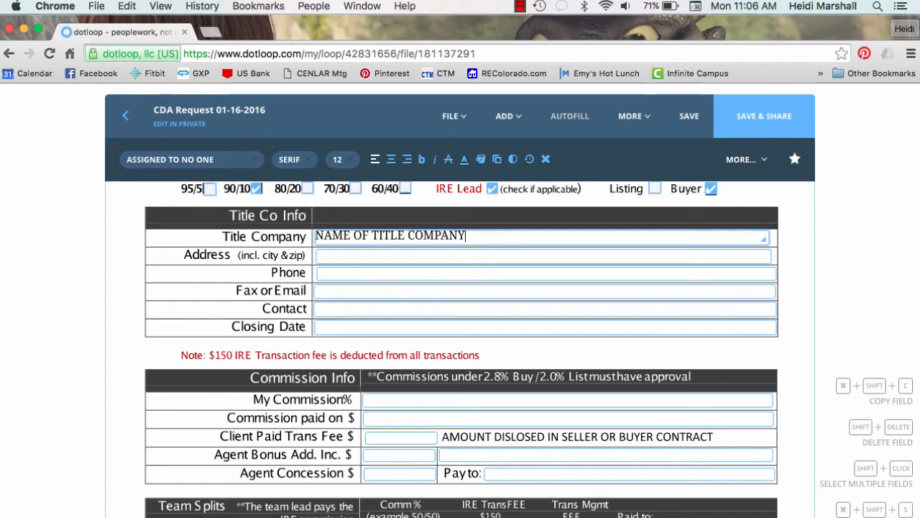
pyautogui.click(325, 290)
pyautogui.write('TITLRE')
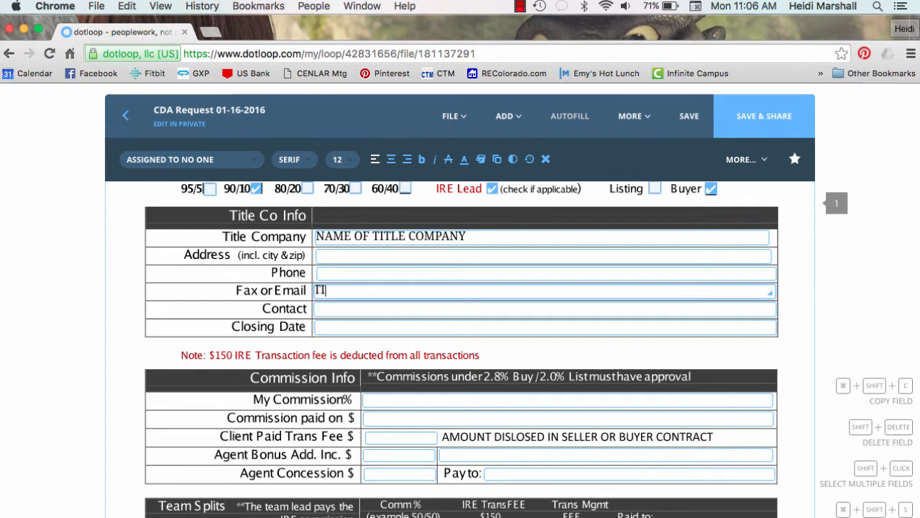
pyautogui.press('BackSpace')
pyautogui.press('BackSpace')
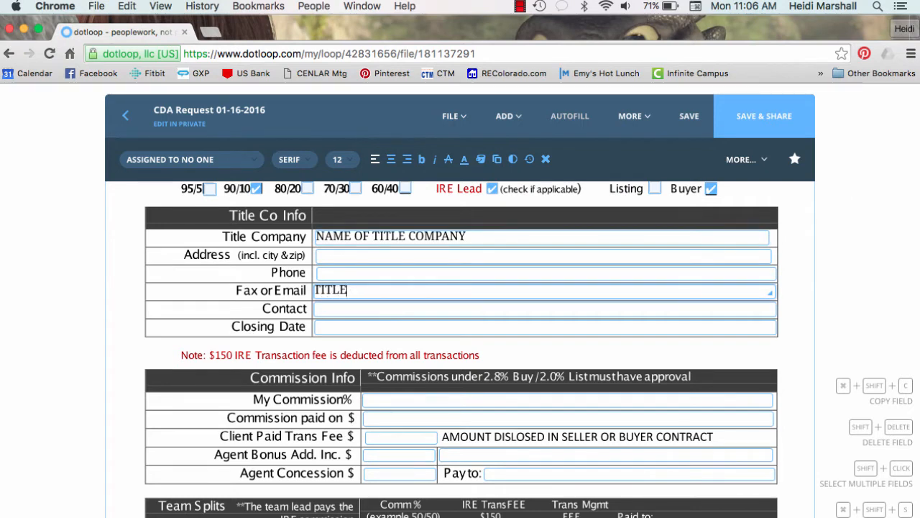
pyautogui.write('E REPRESENTAI')
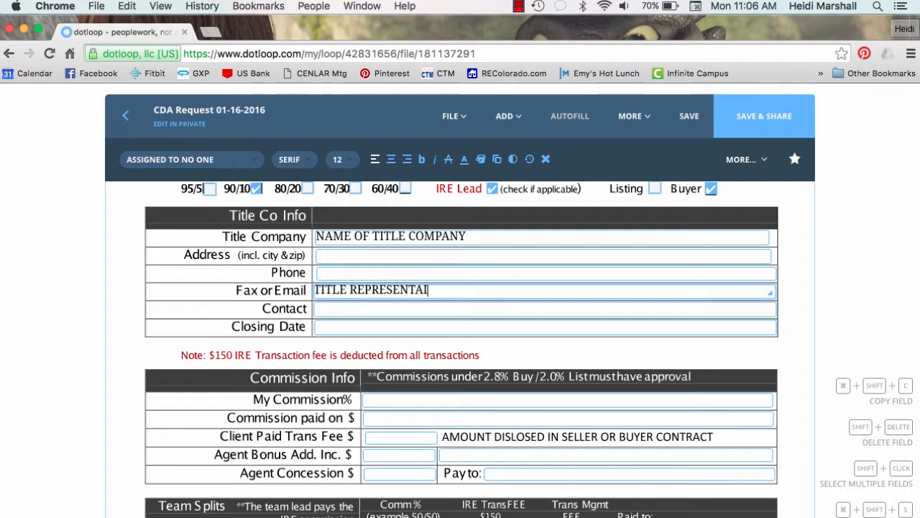
pyautogui.write("IVE'S ")
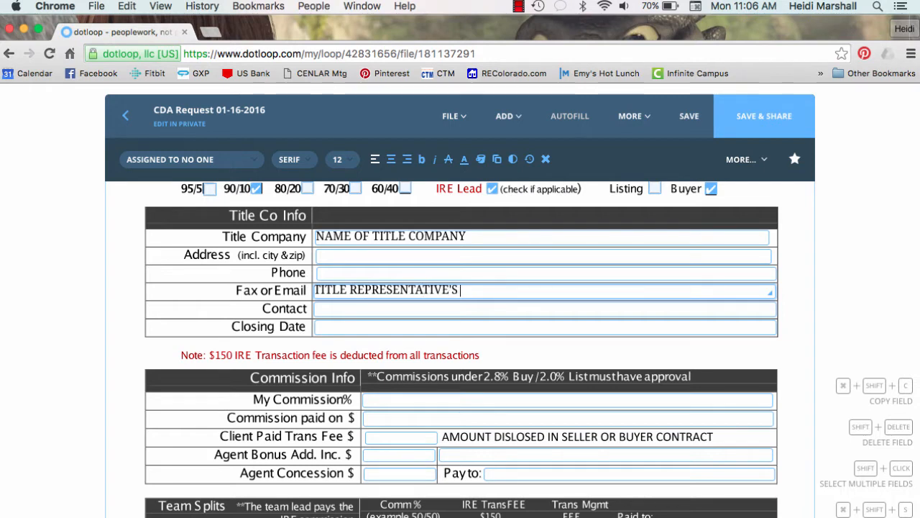
pyautogui.write('EMAIL ADDRESS')
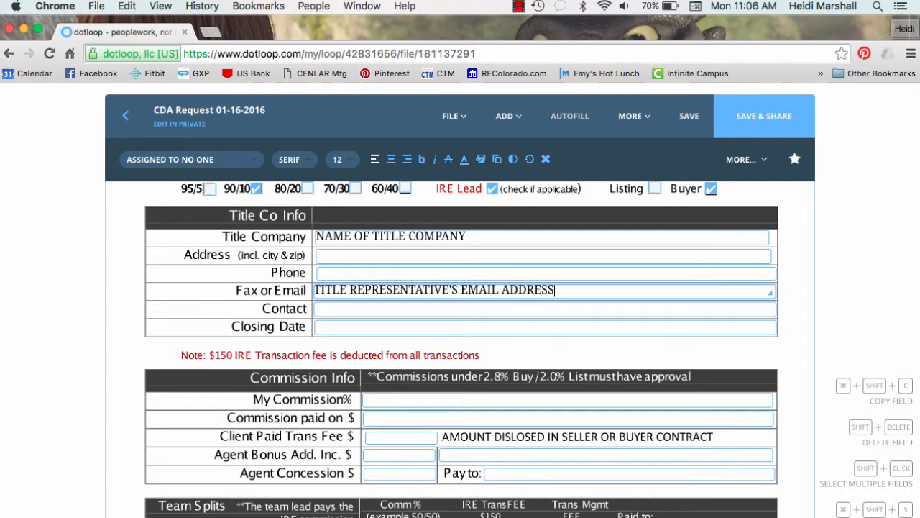
# Enter CONTACT NAME as the title contact and AUGUST 3, 2016 as the closing date
pyautogui.click(333, 309)
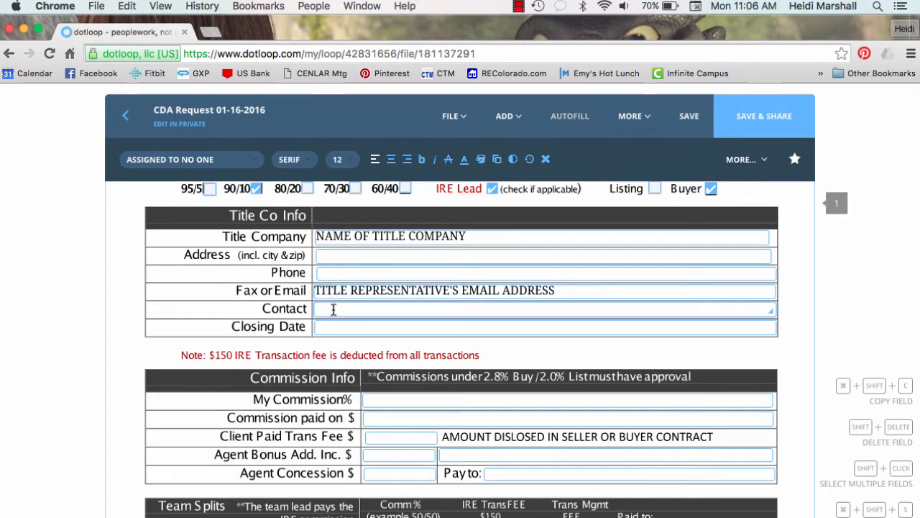
pyautogui.write('CONTAC')
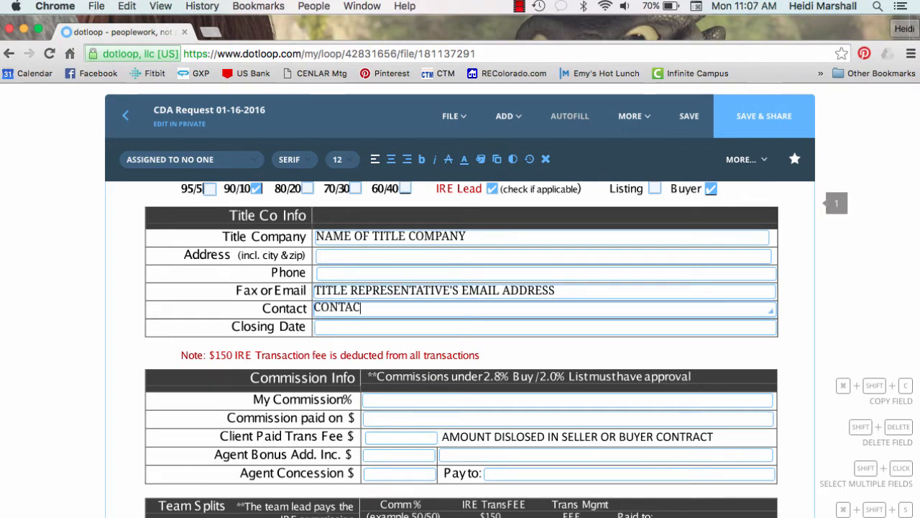
pyautogui.write('T NAME')
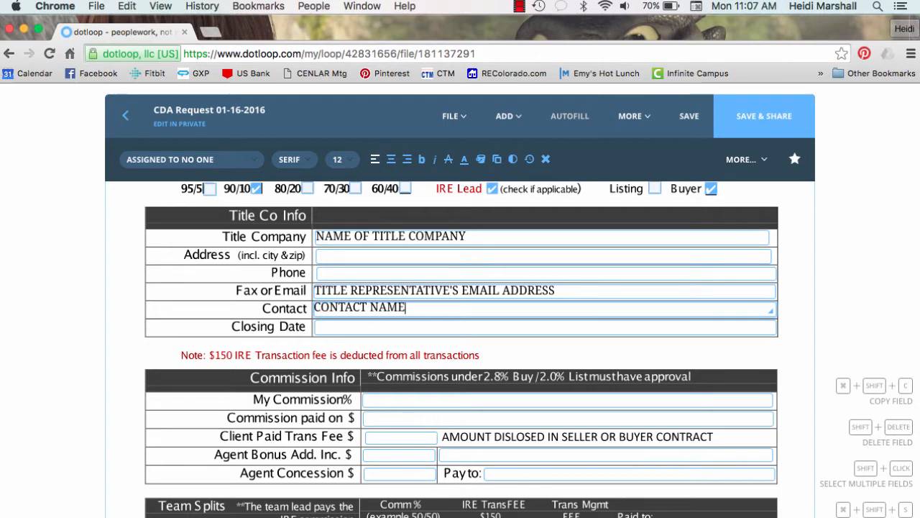
pyautogui.click(338, 330)
pyautogui.write('AUGU')
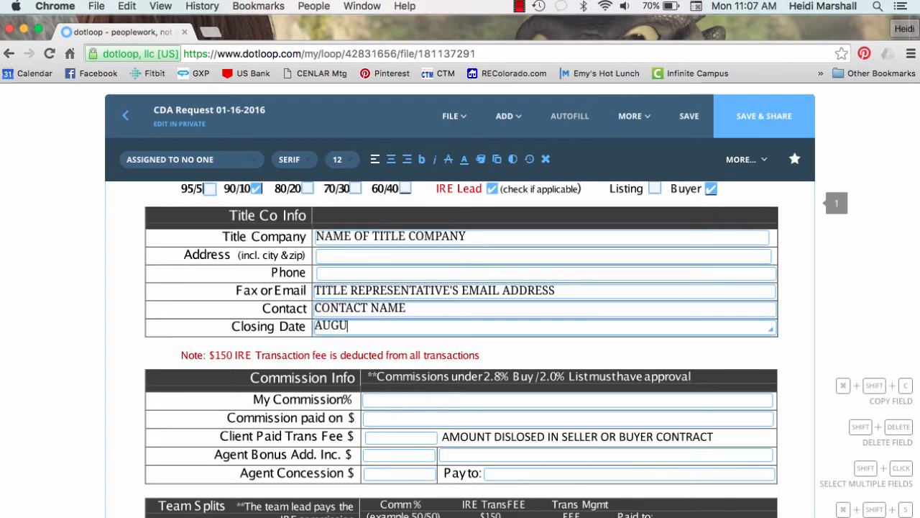
pyautogui.write('ST ')
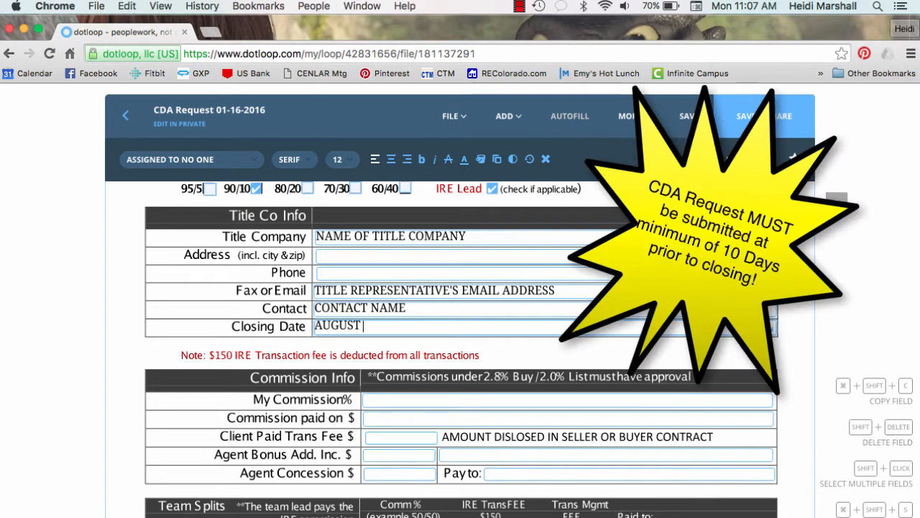
pyautogui.write('3, 2016')
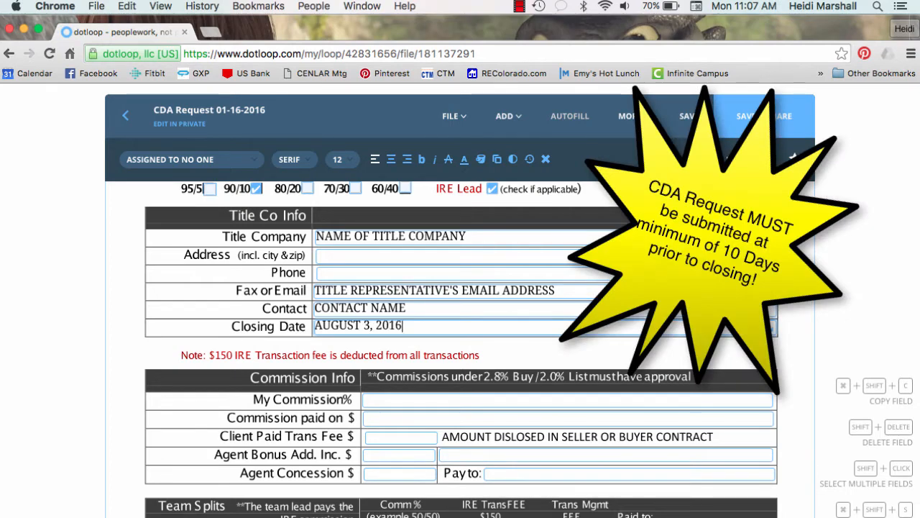
pyautogui.scroll(-2, 478, 334)
# Enter 2.8 as My Commission%, PURCHASE PRICE as the commission basis, and a 150 client-paid fee
pyautogui.scroll(-3, 478, 334)
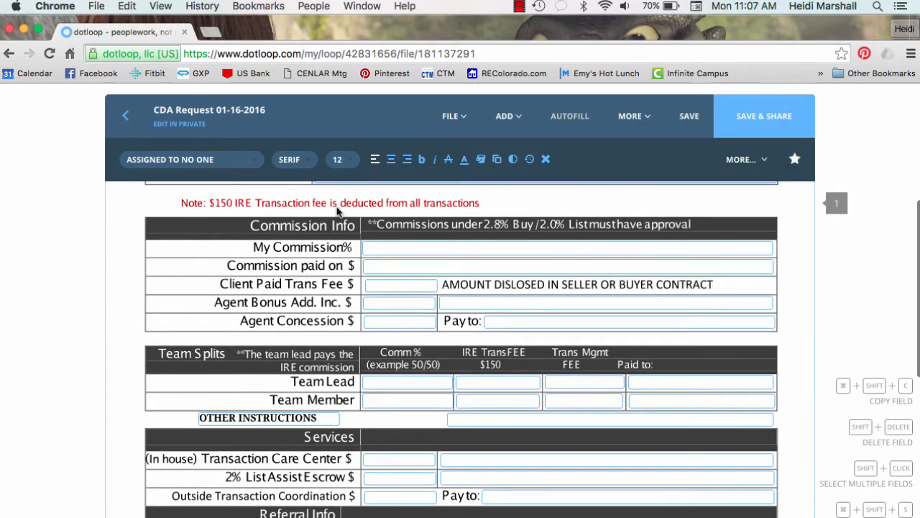
pyautogui.click(387, 248)
pyautogui.write('2.8')
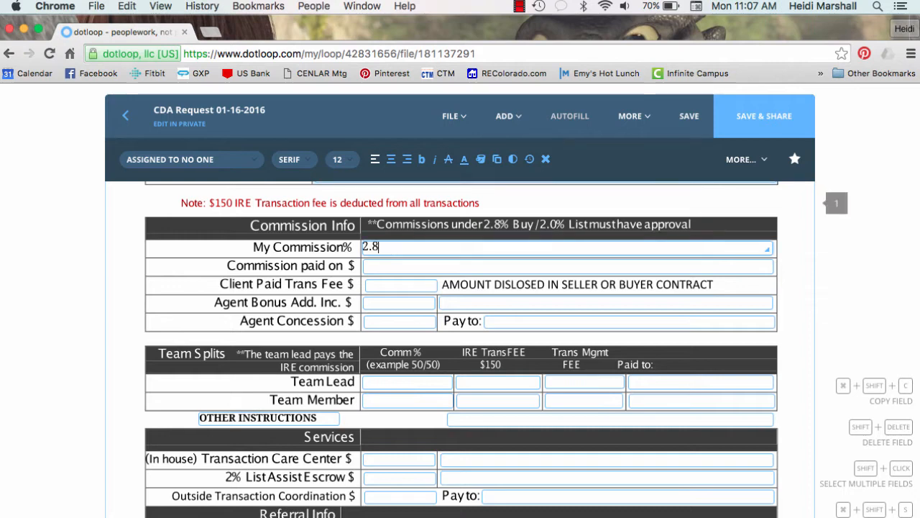
pyautogui.click(386, 269)
pyautogui.write('PU')
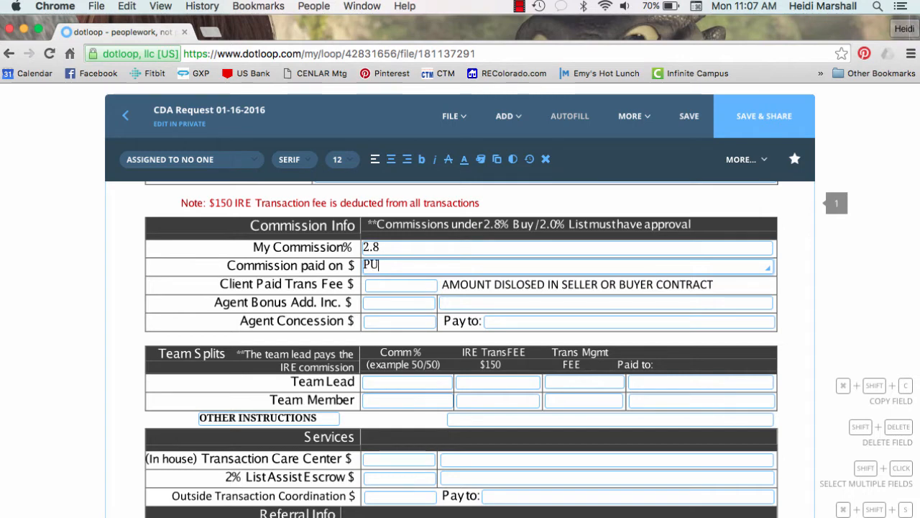
pyautogui.write('RCHASE PRICE')
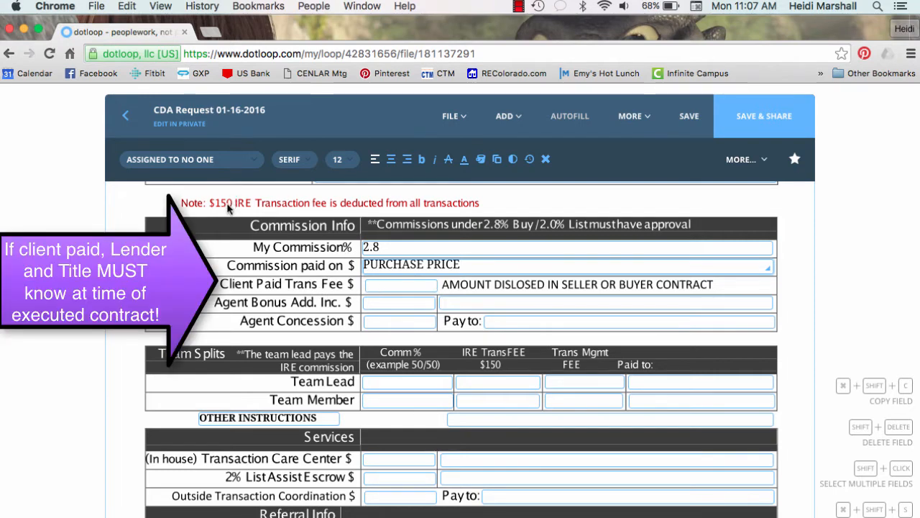
pyautogui.click(377, 285)
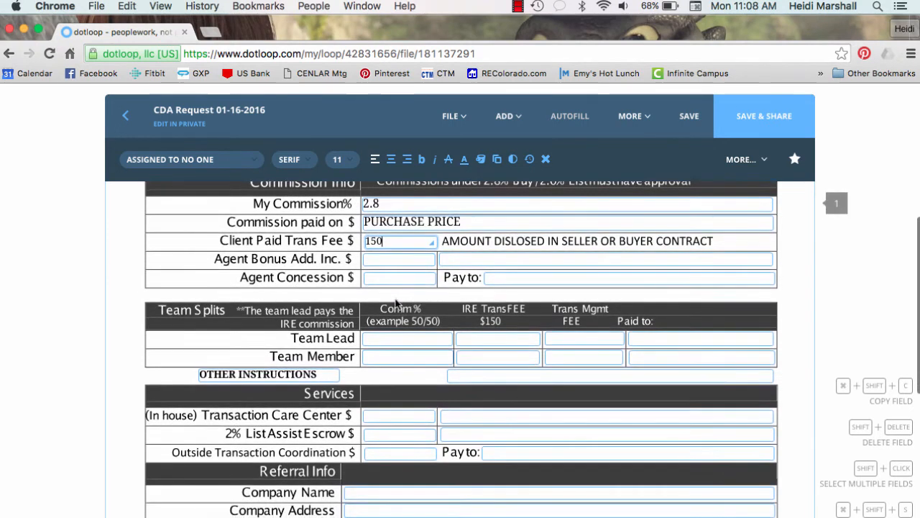
pyautogui.click(373, 259)
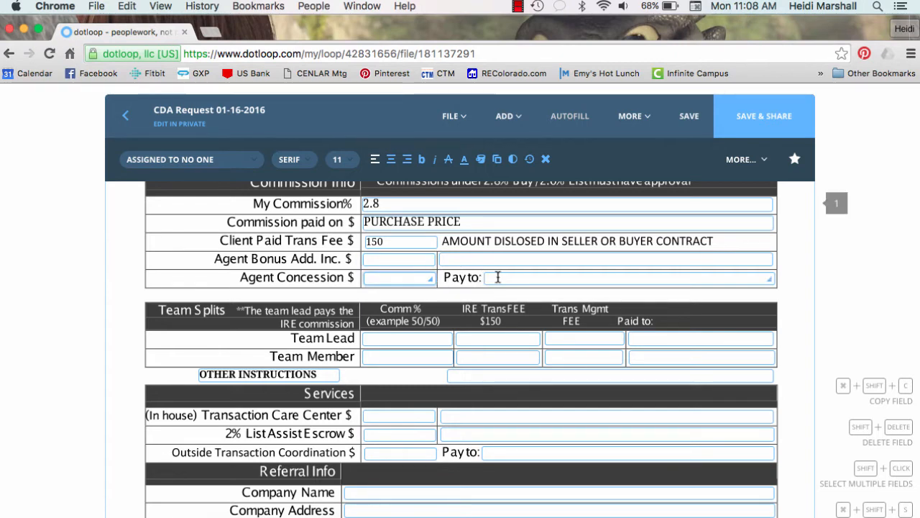
pyautogui.scroll(-2, 494, 278)
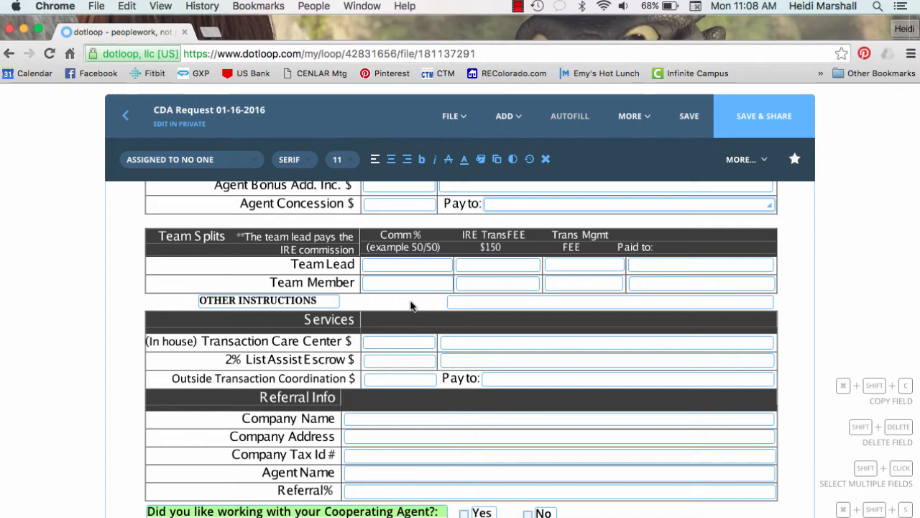
pyautogui.scroll(-1, 410, 306)
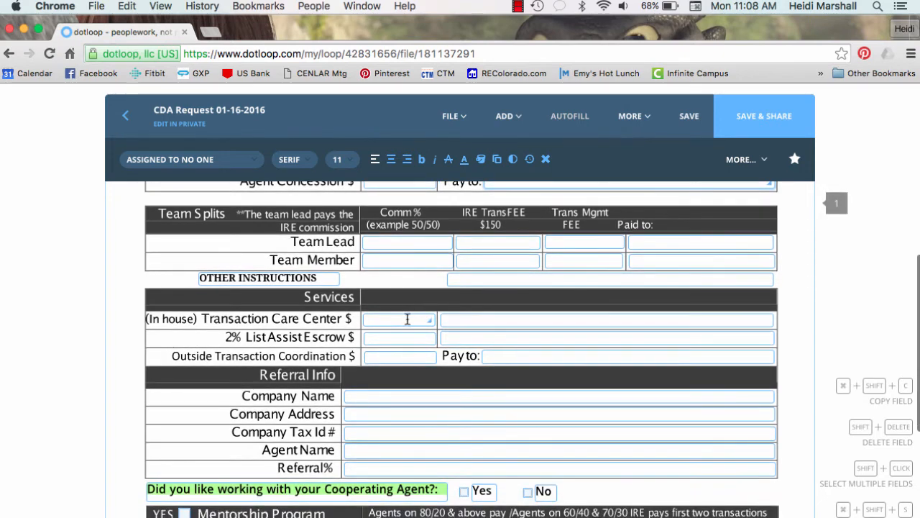
pyautogui.scroll(-4, 408, 324)
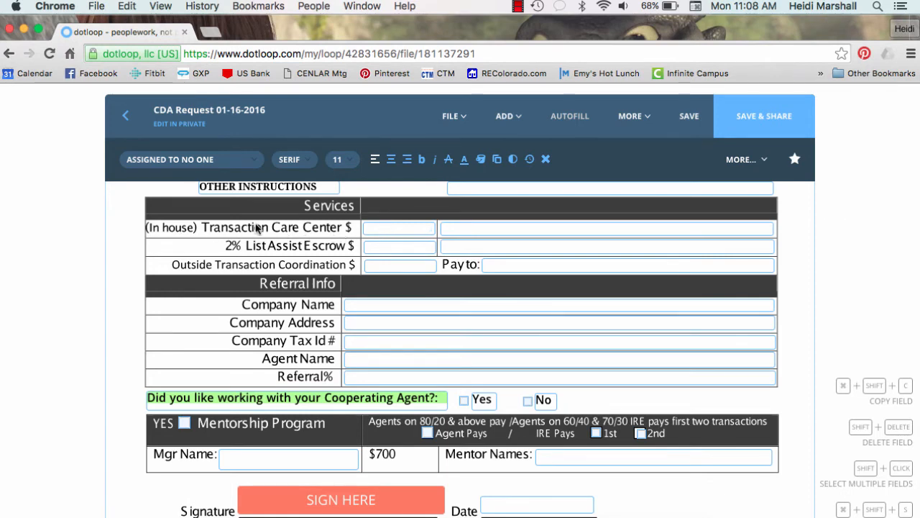
pyautogui.click(370, 228)
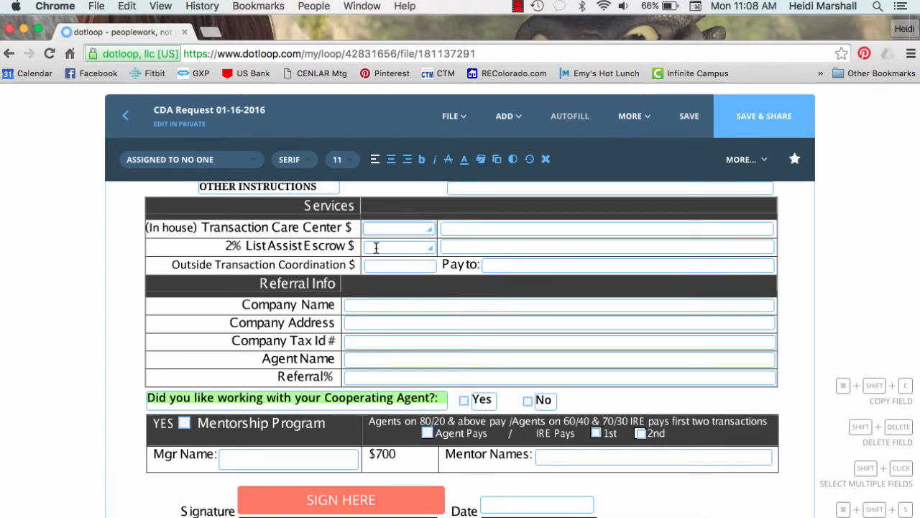
pyautogui.click(376, 248)
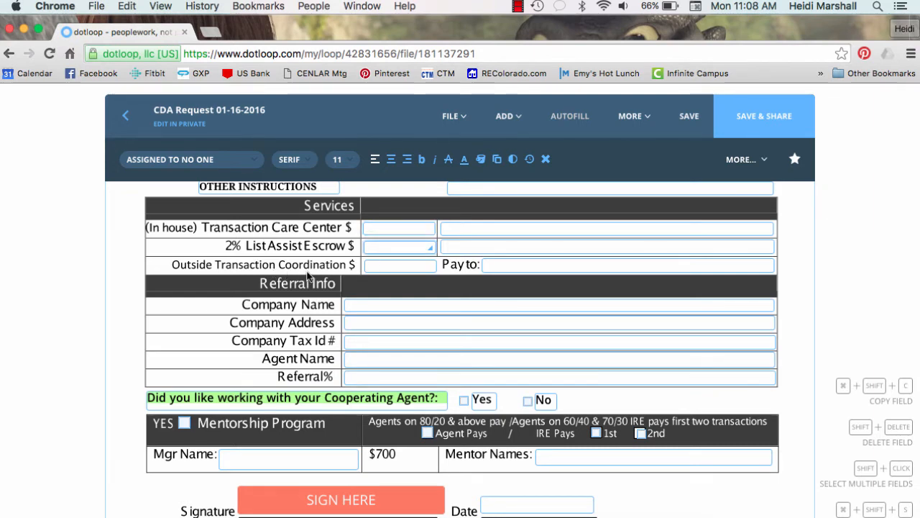
pyautogui.click(374, 264)
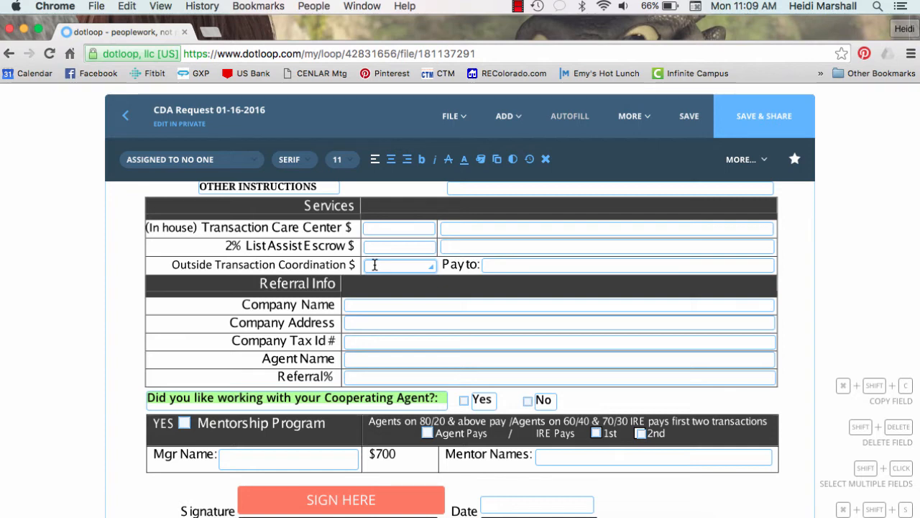
pyautogui.click(496, 266)
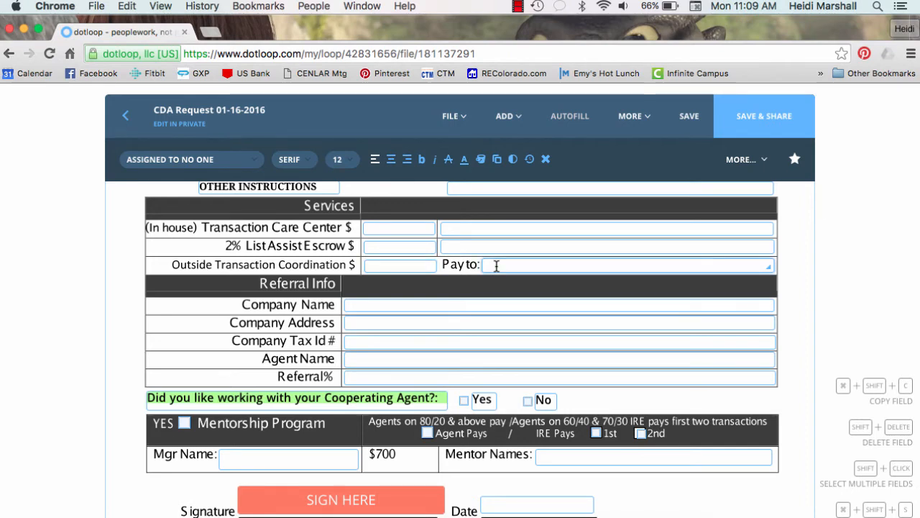
pyautogui.scroll(-1, 496, 266)
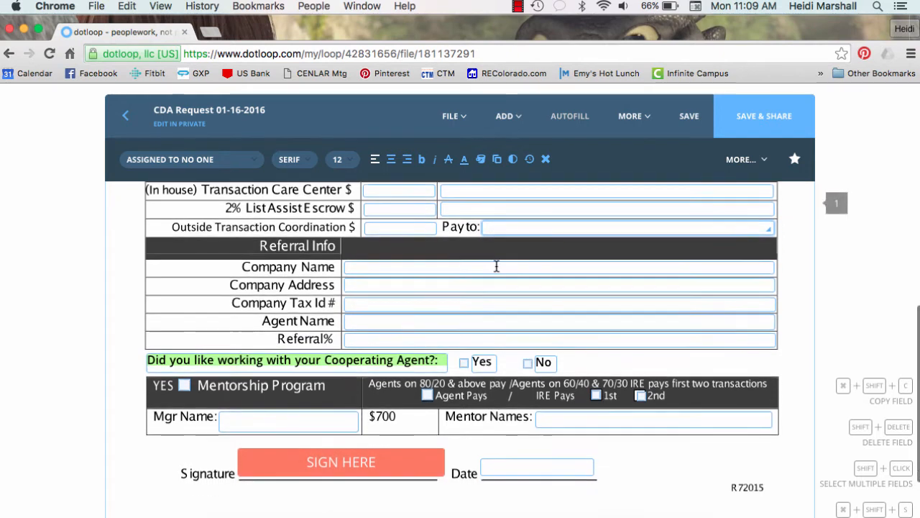
pyautogui.click(362, 267)
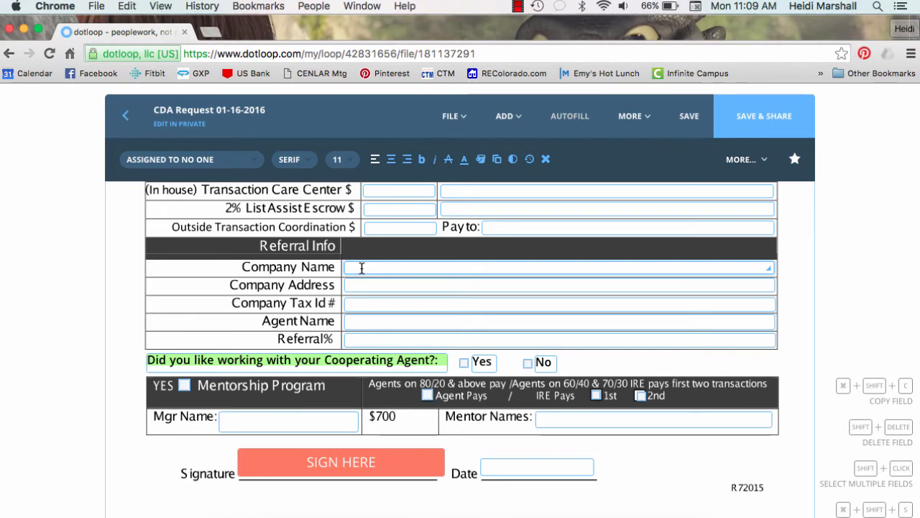
# Enter OUTSIDE AGENT OR INNOVATIVE AGENT NAME as referral company and COMPANY ID as its tax ID
pyautogui.write('OUTD')
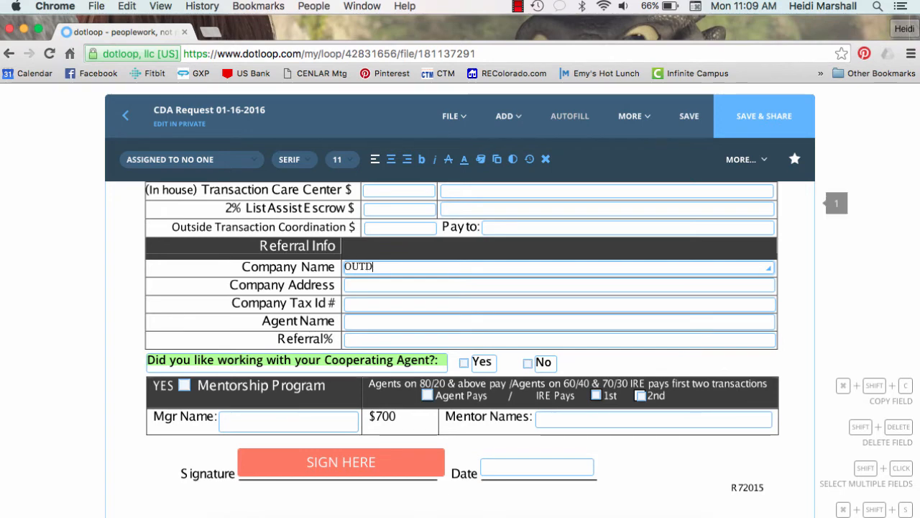
pyautogui.press('BackSpace')
pyautogui.write('SIDE')
pyautogui.press('BackSpace')
pyautogui.press('BackSpace')
pyautogui.press('BackSpace')
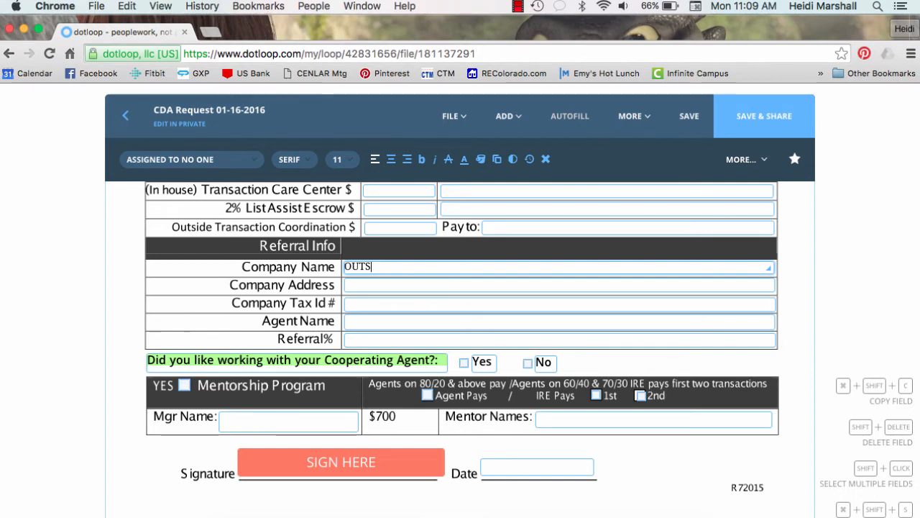
pyautogui.write('IDE AGE')
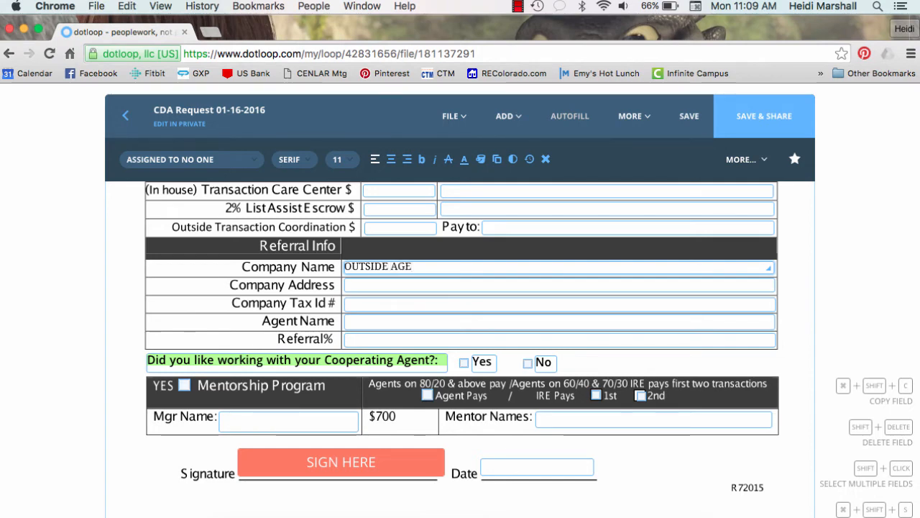
pyautogui.write('NT OR I')
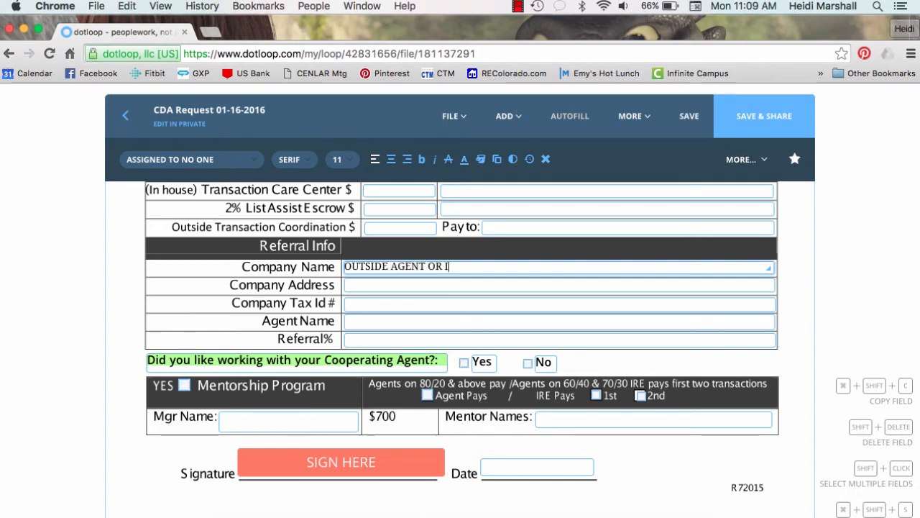
pyautogui.write('NNOVATIVE AGENT NAME')
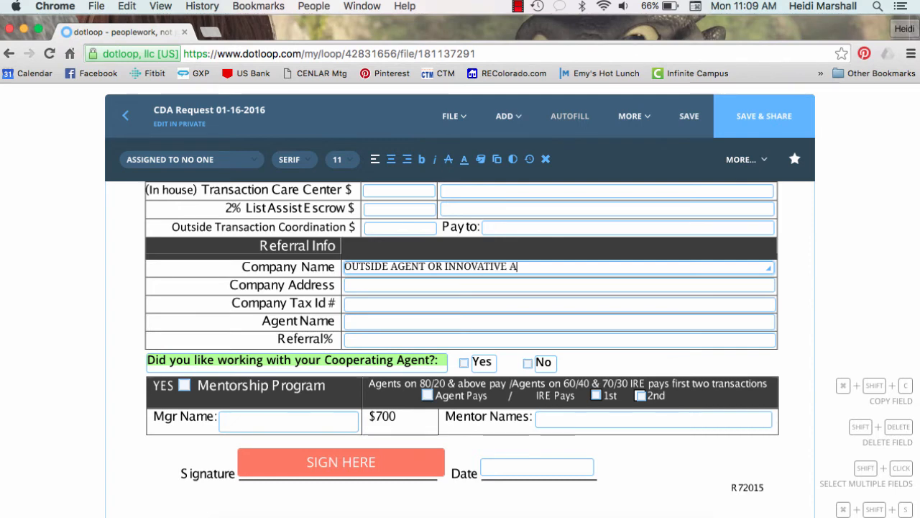
pyautogui.click(355, 285)
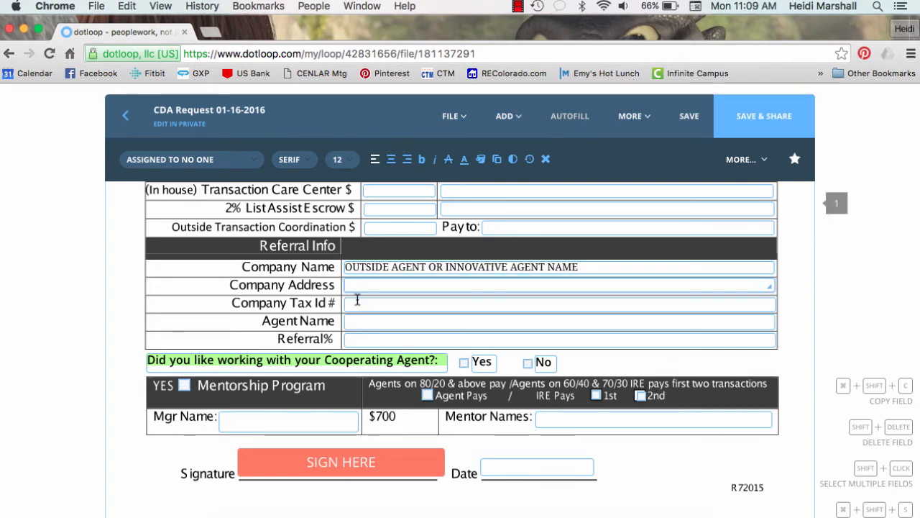
pyautogui.click(360, 304)
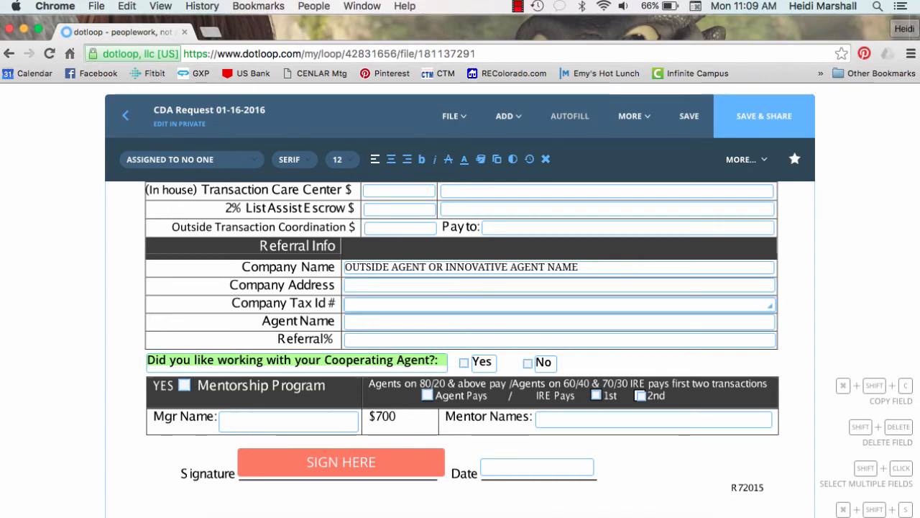
pyautogui.write('COMAPN')
pyautogui.press('BackSpace')
pyautogui.press('BackSpace')
pyautogui.press('BackSpace')
pyautogui.write('PA')
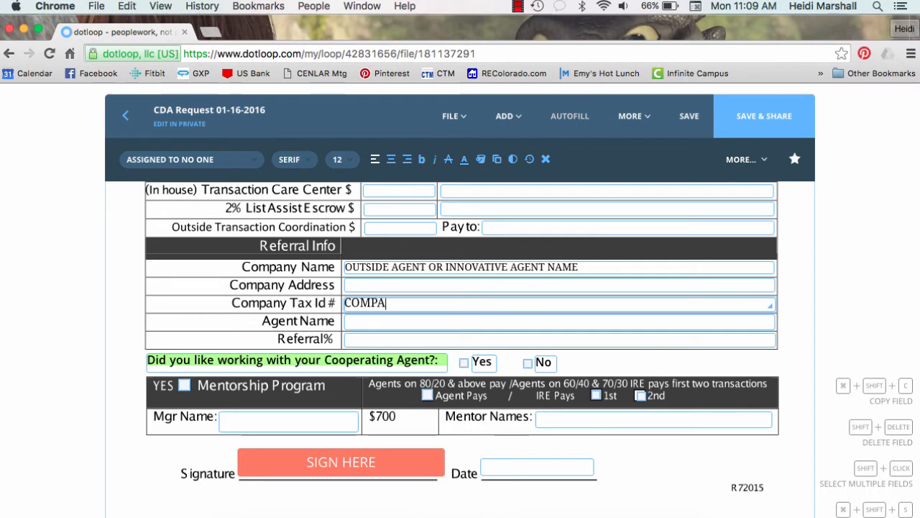
pyautogui.write('NY ID')
# Add REFERRING AGENT as the referral agent with a 25% referral
pyautogui.click(356, 324)
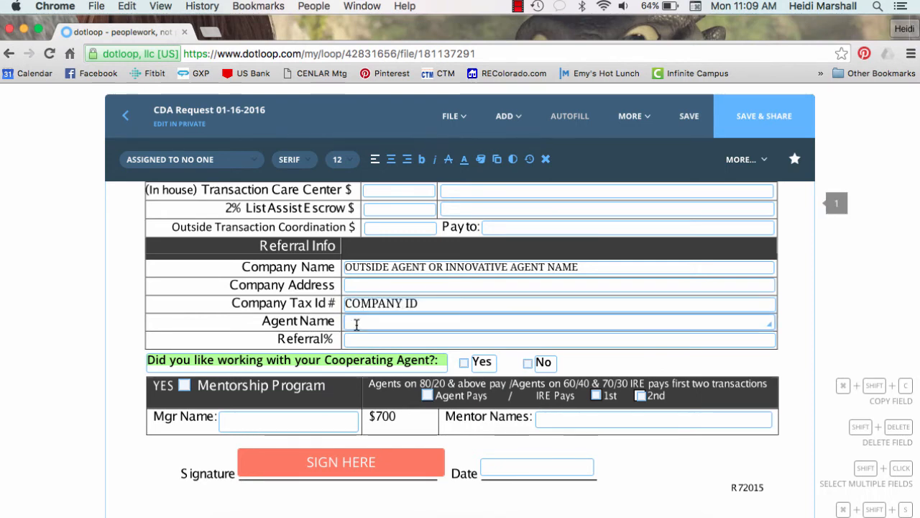
pyautogui.write('REFER')
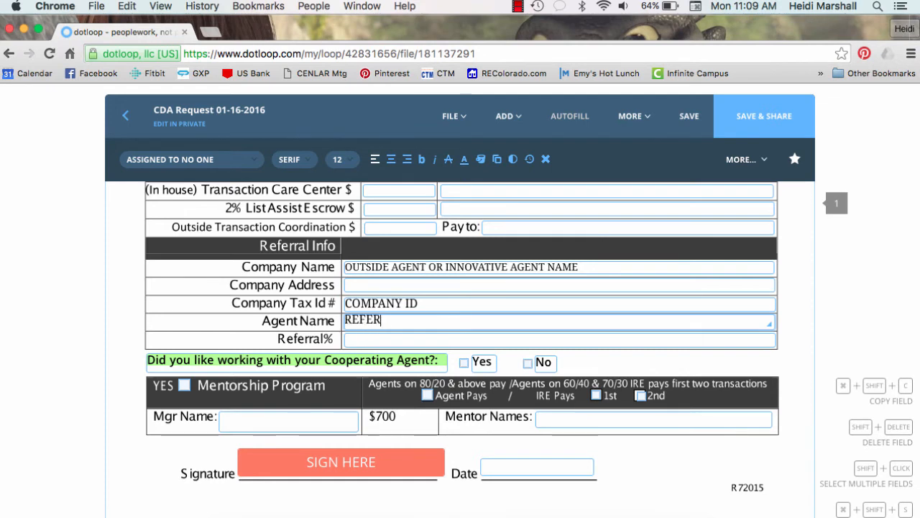
pyautogui.write('RING AGENT')
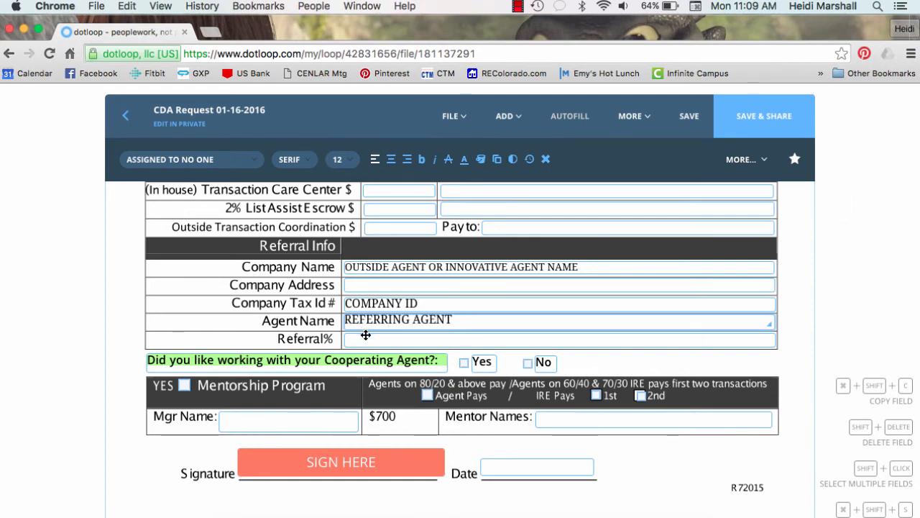
pyautogui.click(365, 339)
pyautogui.write('25')
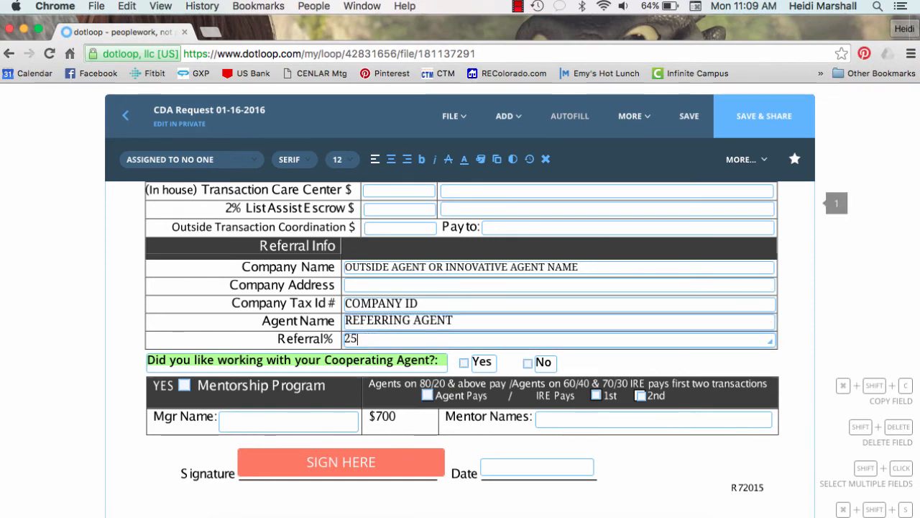
pyautogui.scroll(-2, 788, 363)
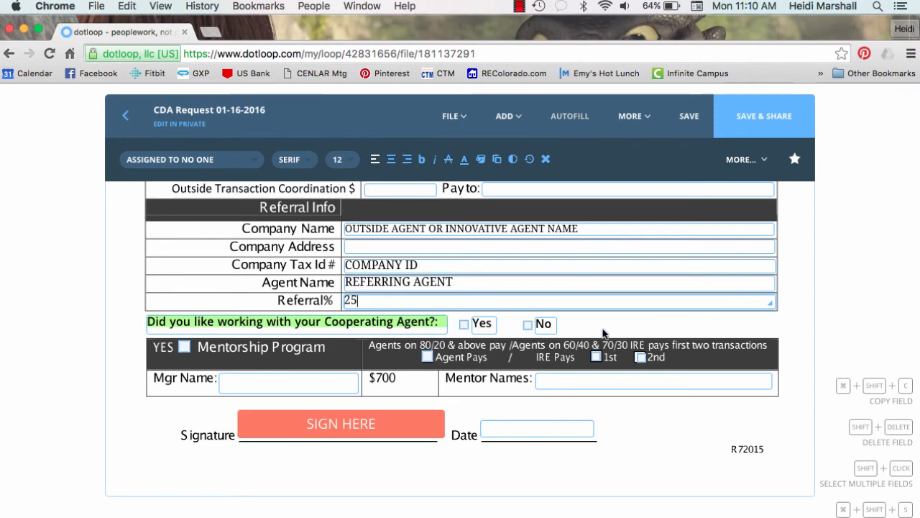
# Tick YES for the Mentorship Program and the 1st transaction option
pyautogui.scroll(-2, 603, 333)
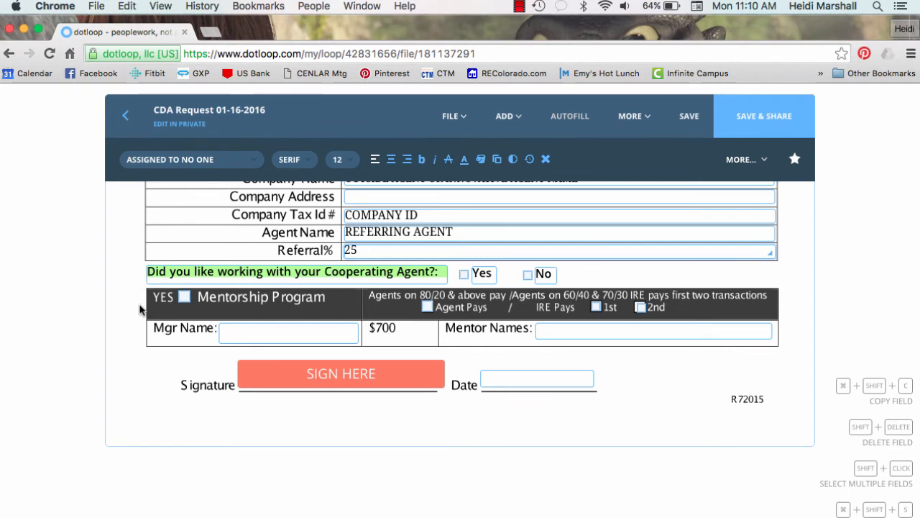
pyautogui.click(184, 298)
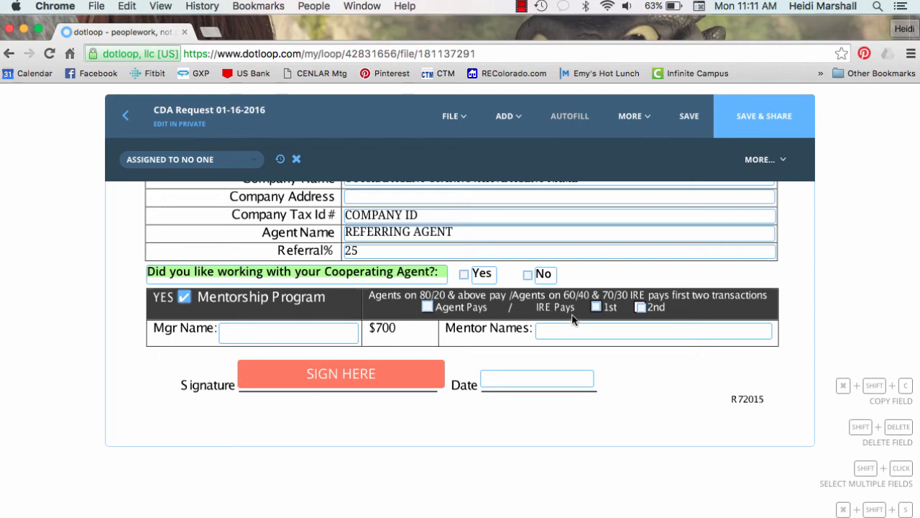
pyautogui.click(596, 307)
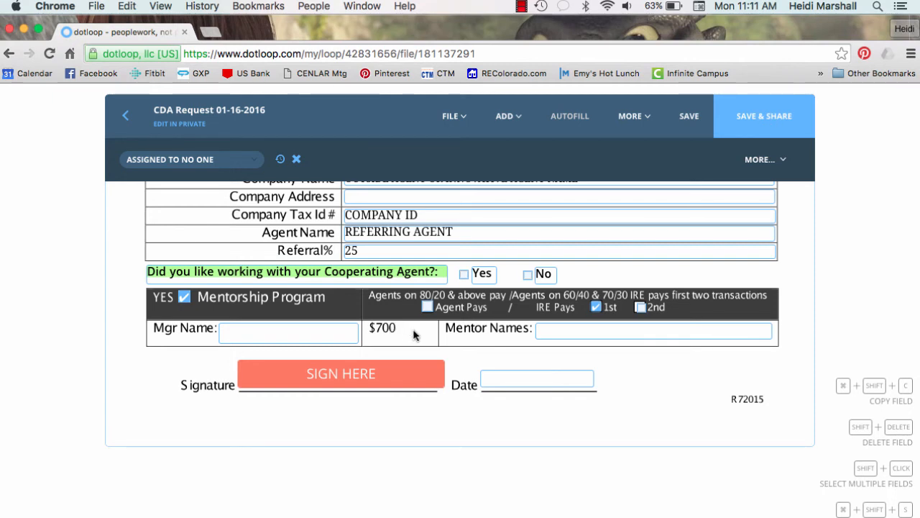
# Enter the manager's name and MENTOR 1 AND MENTOR 2 as the mentor names
pyautogui.click(301, 333)
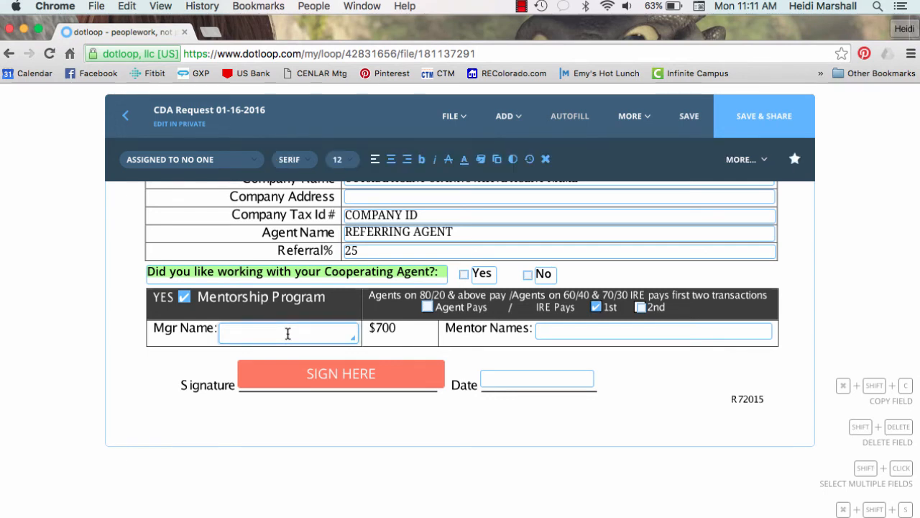
pyautogui.write('MRY')
pyautogui.press('BackSpace')
pyautogui.press('BackSpace')
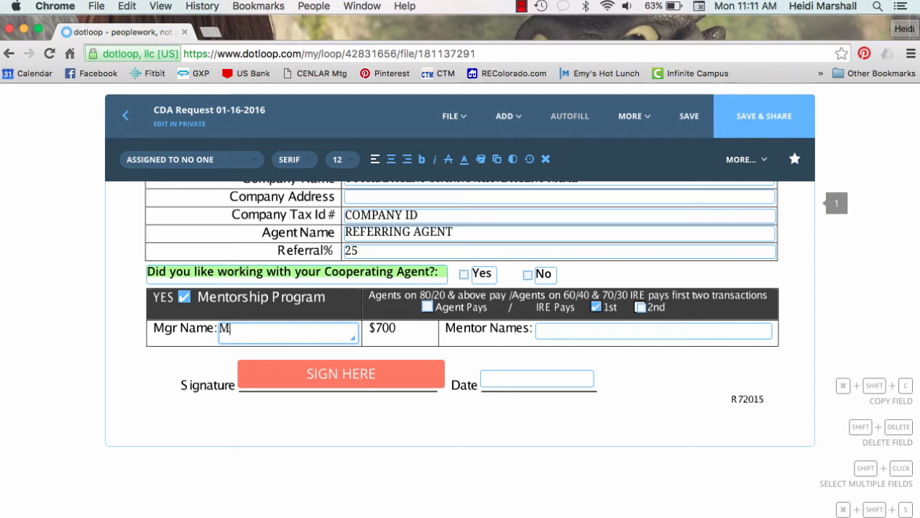
pyautogui.write('YRNA')
pyautogui.click(565, 328)
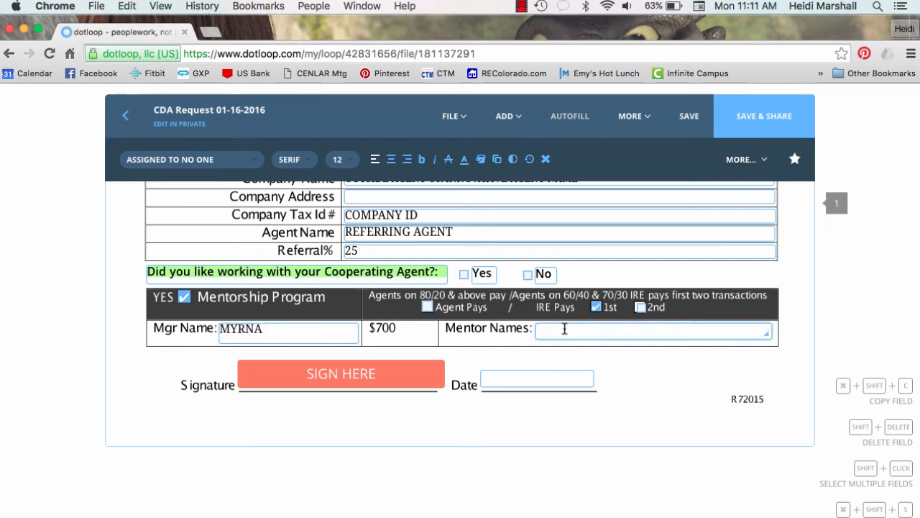
pyautogui.write('MENTOR 1 ')
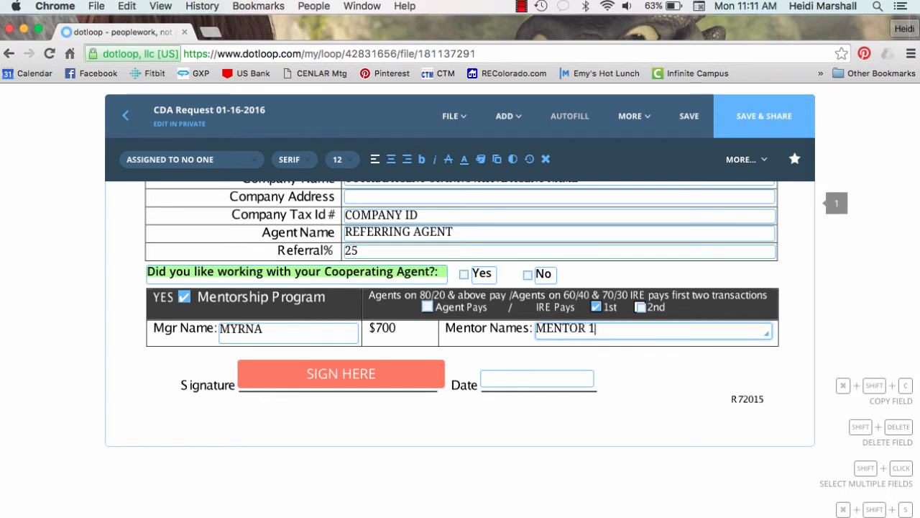
pyautogui.write('AND MENTOR 2')
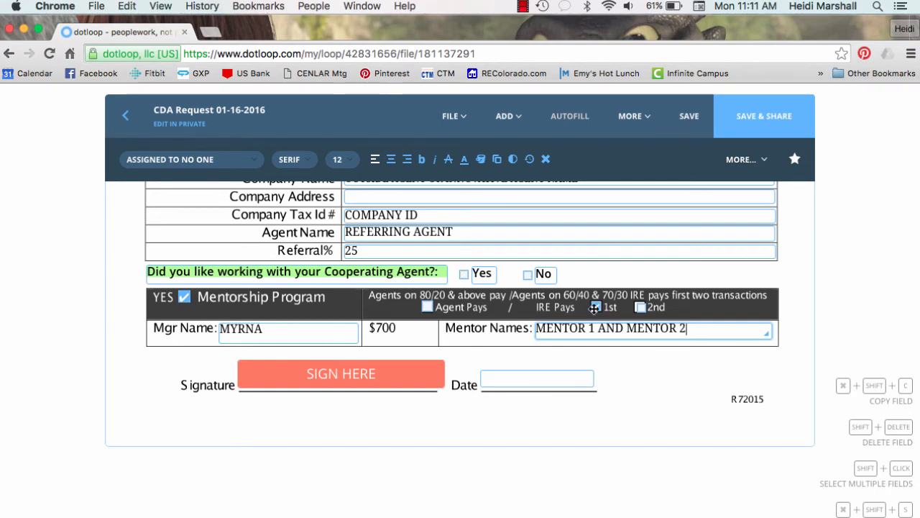
pyautogui.scroll(5, 579, 307)
pyautogui.scroll(-6, 580, 308)
pyautogui.click(354, 340)
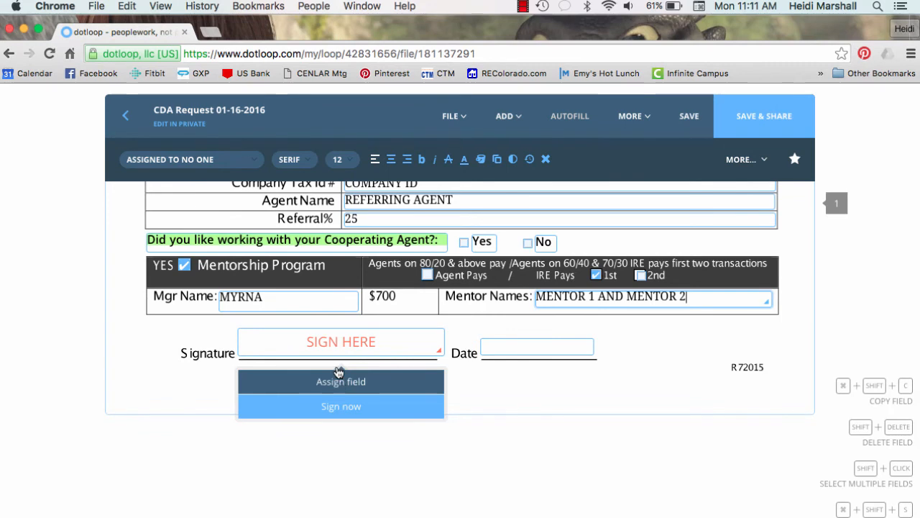
# Assign the signature field to yourself and adopt and sign it
pyautogui.click(338, 386)
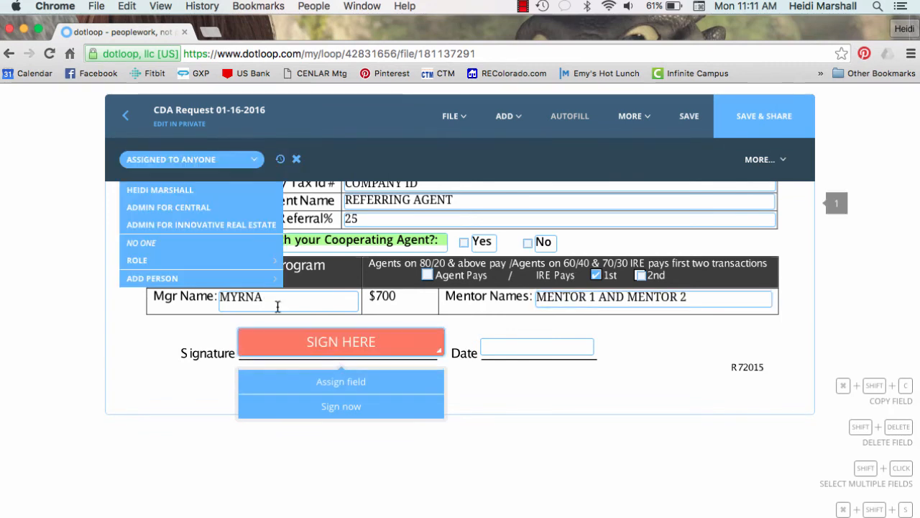
pyautogui.click(184, 195)
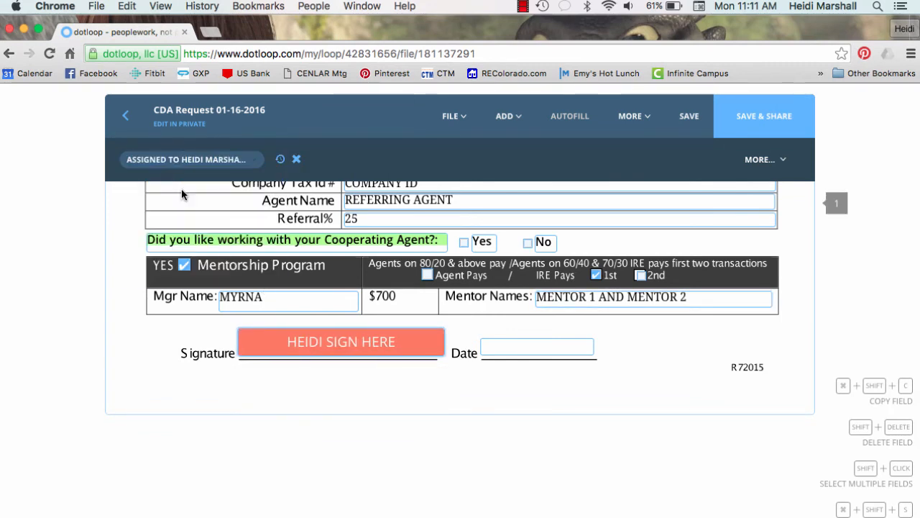
pyautogui.click(324, 344)
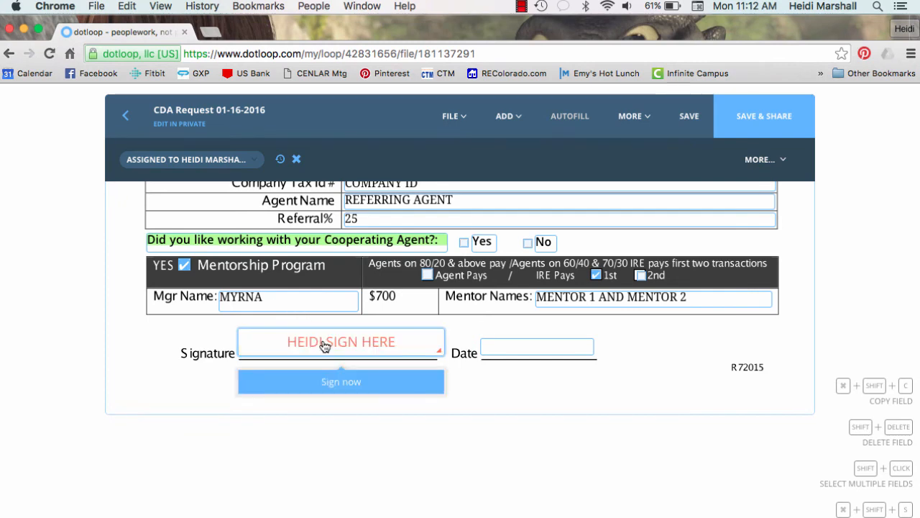
pyautogui.click(338, 381)
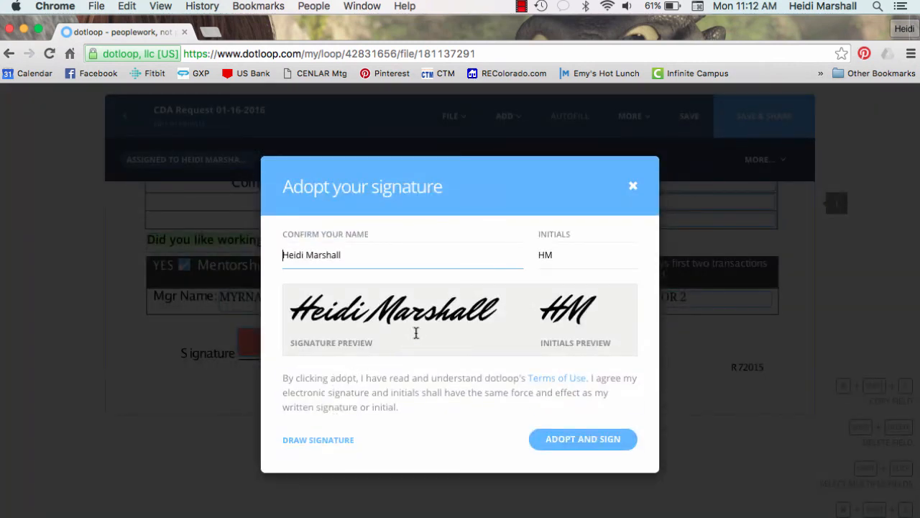
pyautogui.click(562, 440)
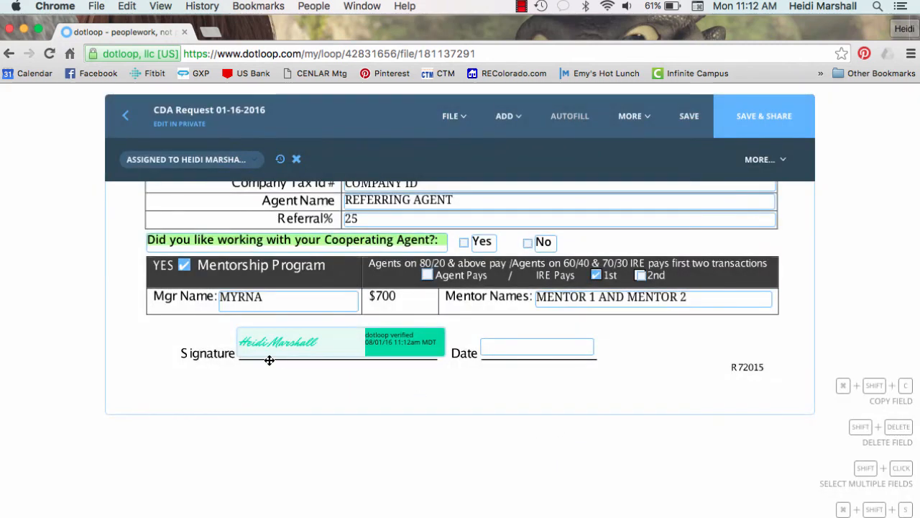
# Date the signature 8/2/16
pyautogui.click(498, 344)
pyautogui.write('8')
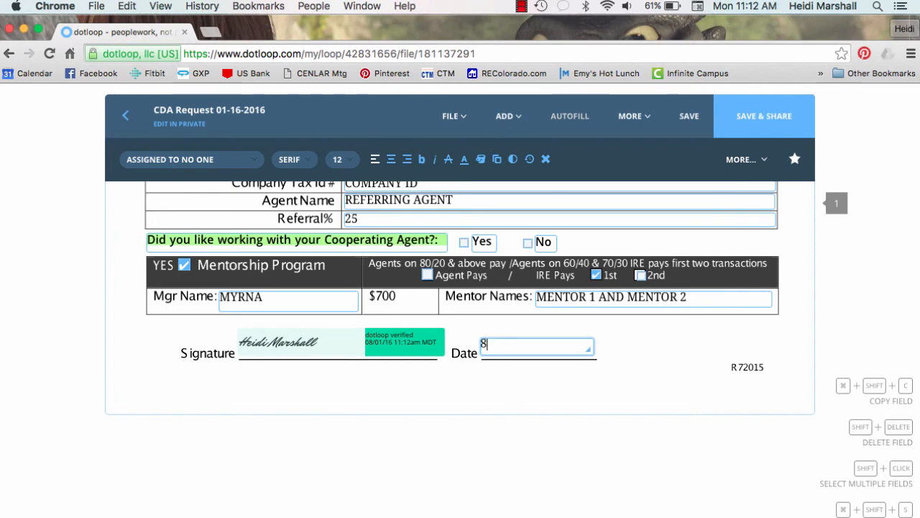
pyautogui.write('/2/16')
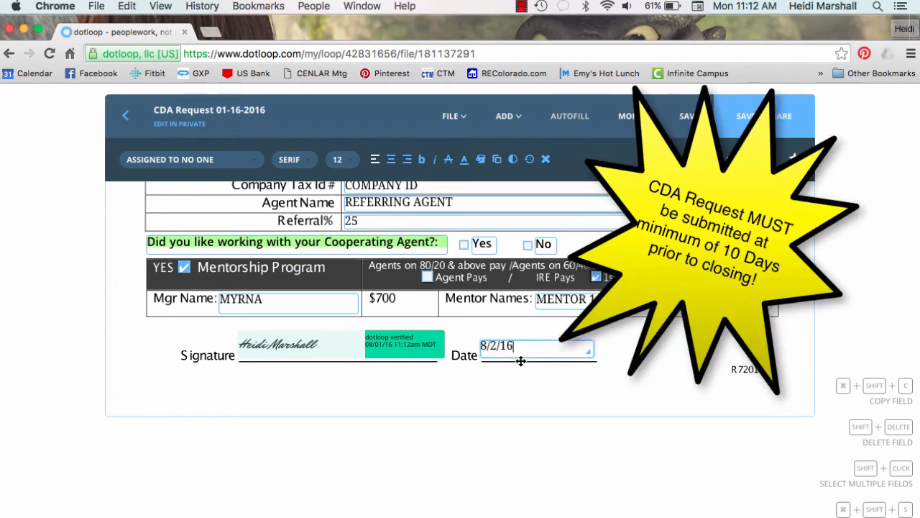
pyautogui.scroll(10, 519, 358)
pyautogui.scroll(5, 519, 359)
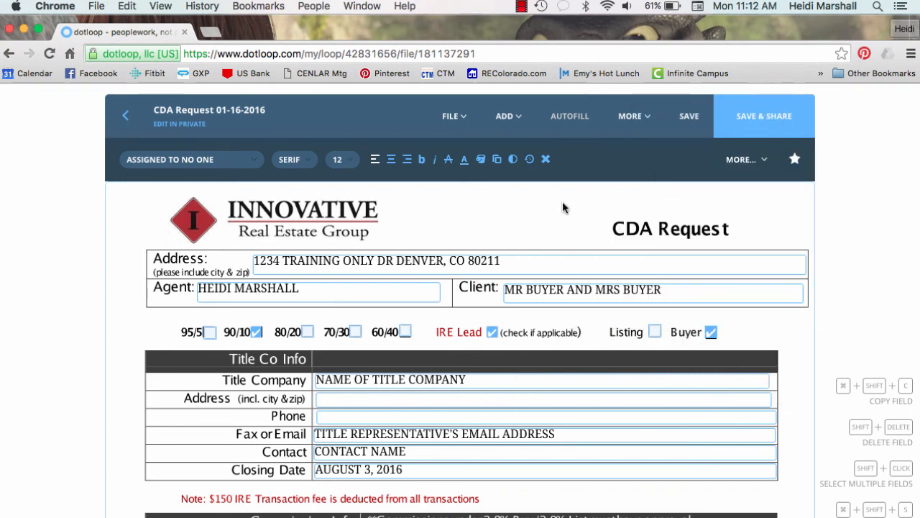
# Save the CDA Request, return to TRAINING LOOP ONLY, and start Submit to Review
pyautogui.click(690, 120)
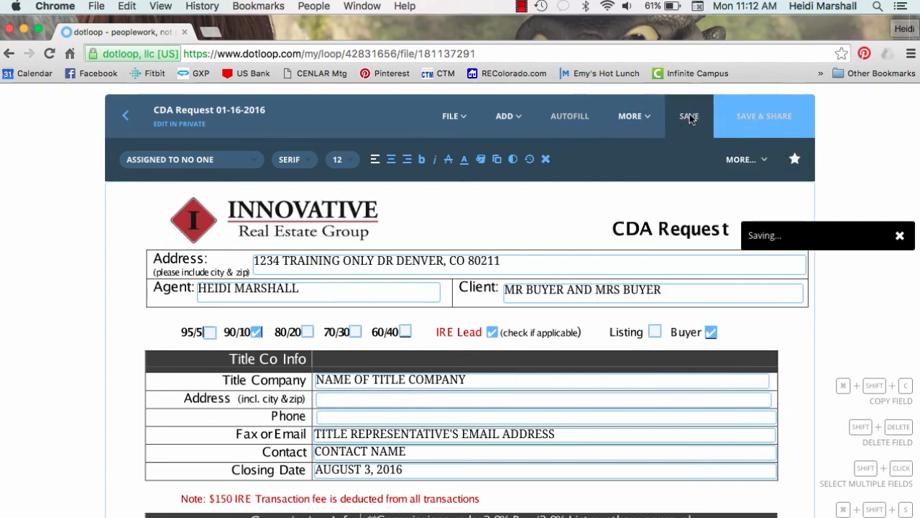
pyautogui.click(126, 117)
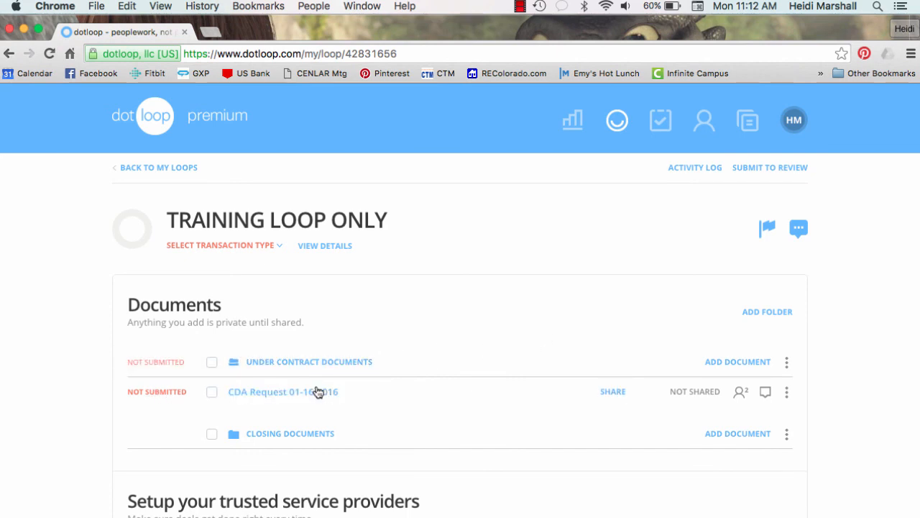
pyautogui.click(774, 169)
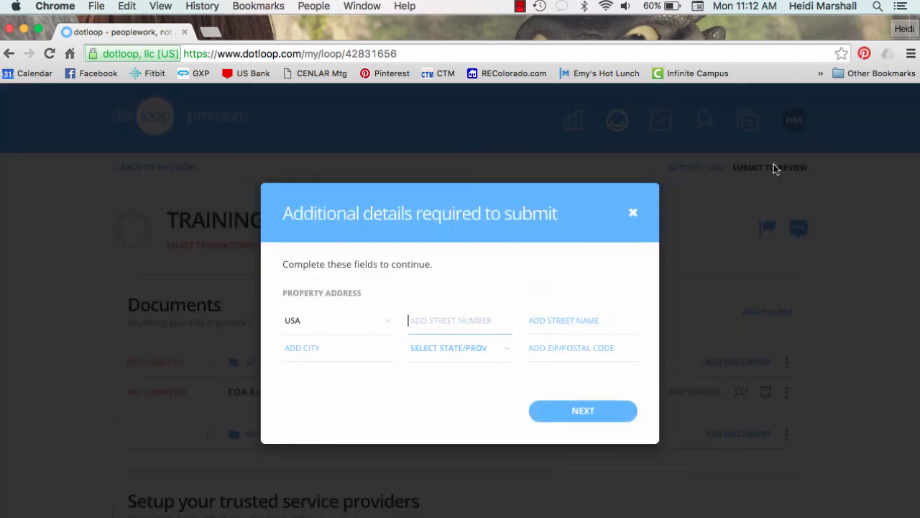
pyautogui.click(632, 215)
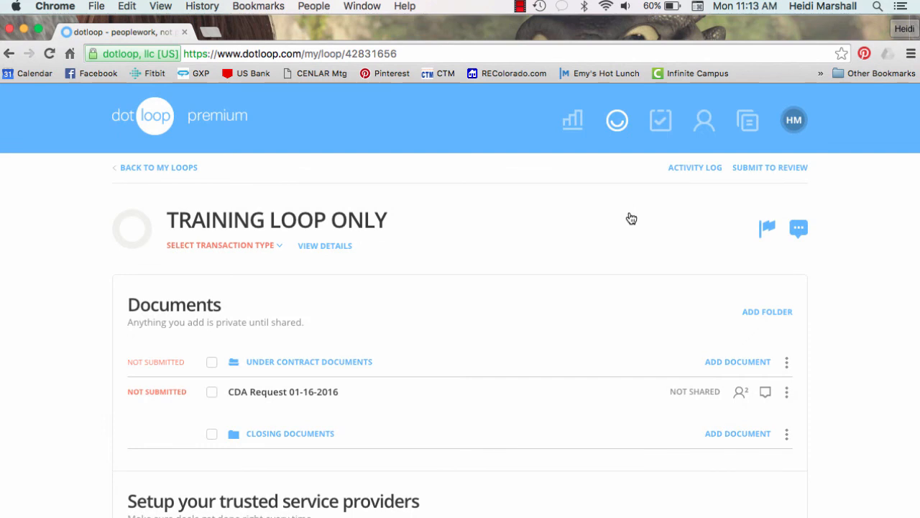
pyautogui.click(749, 178)
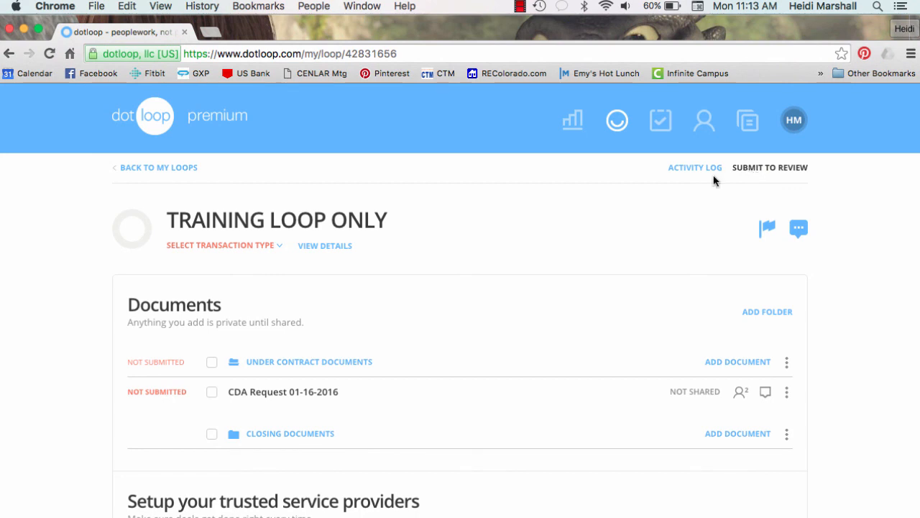